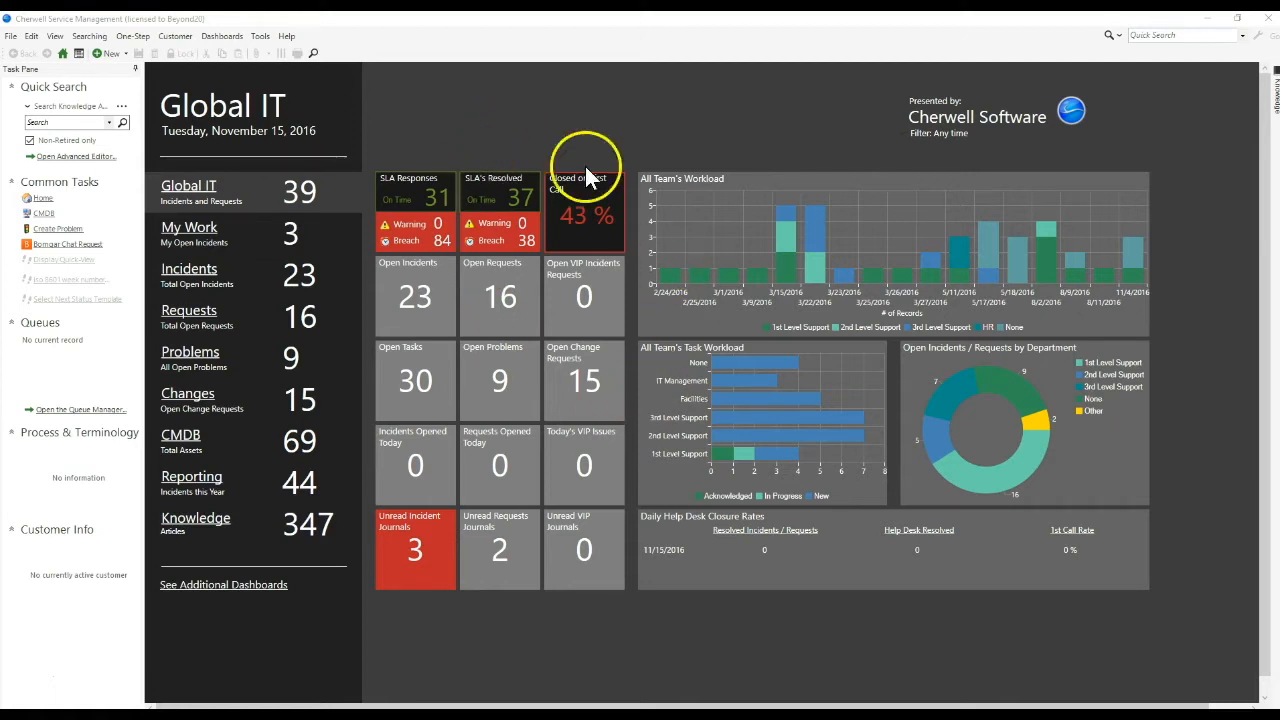
# Open the Global IT dashboard in the Dashboard Editor.
pyautogui.rightClick(458, 102)
pyautogui.click(494, 141)
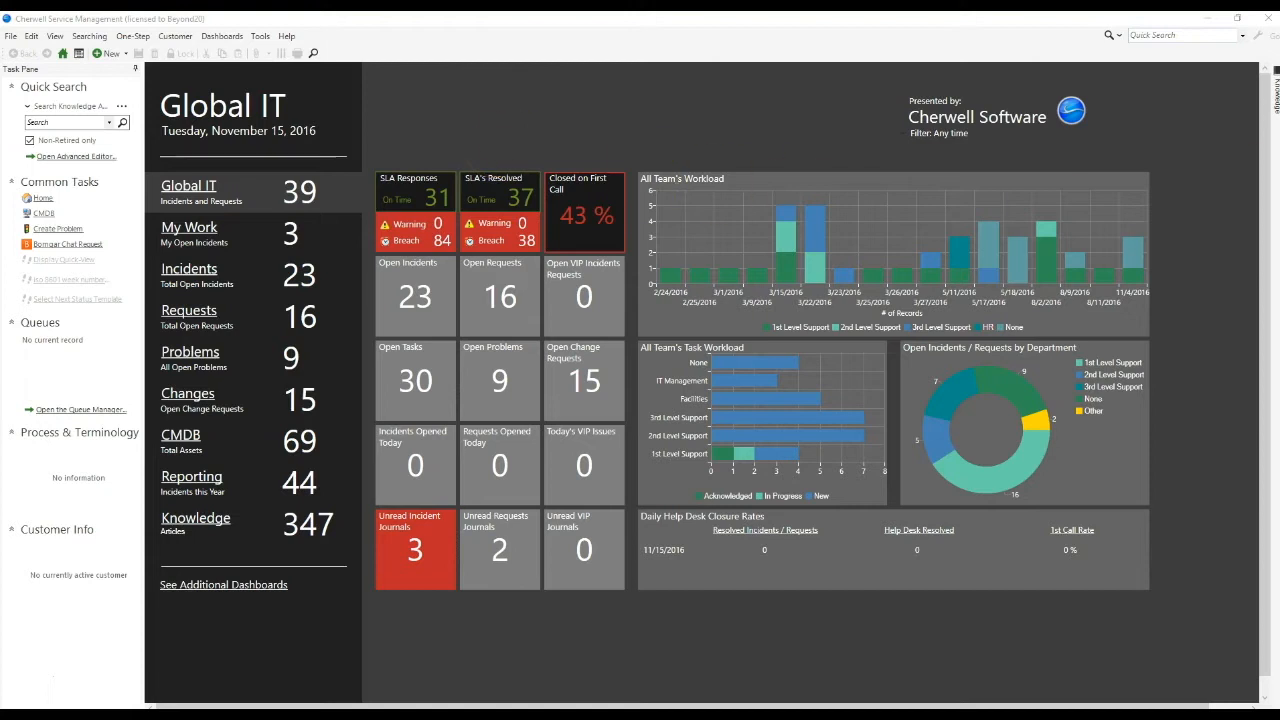
pyautogui.moveTo(1279, 60); pyautogui.dragTo(731, 12)
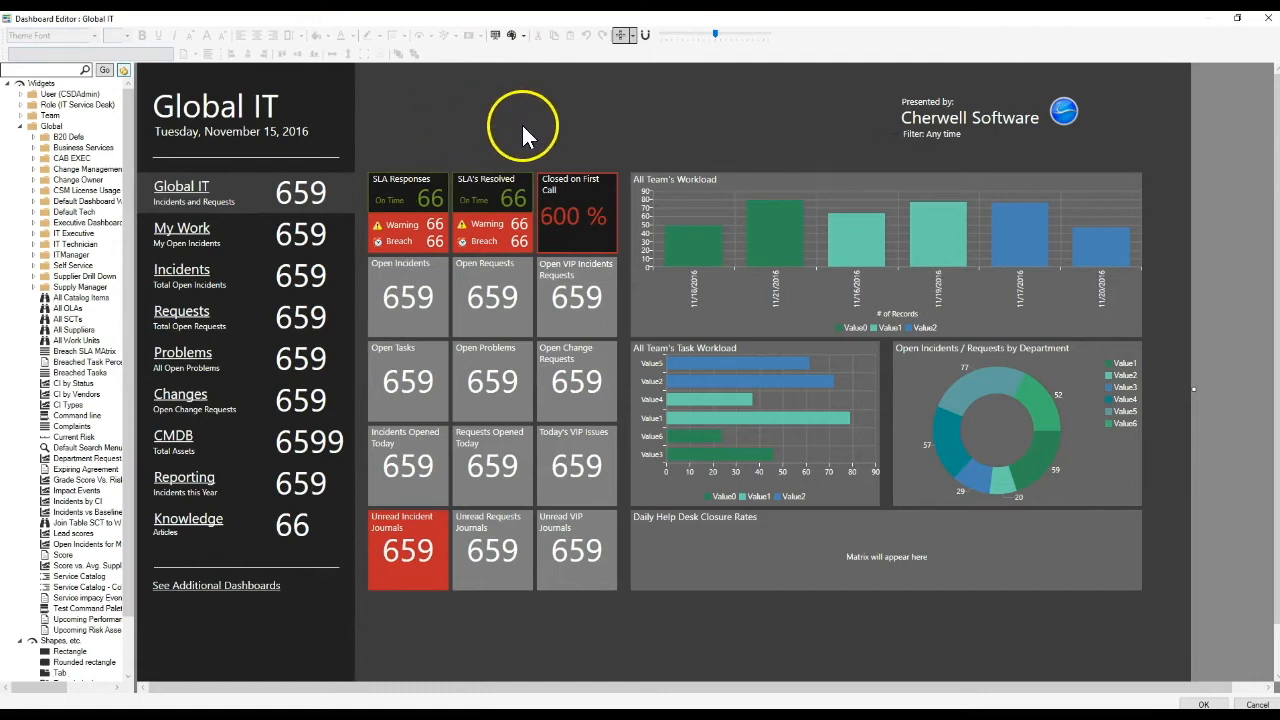
# Check the name, scope and folder information of the All Team's Workload chart widget, and leave its properties without changing anything.
pyautogui.rightClick(687, 193)
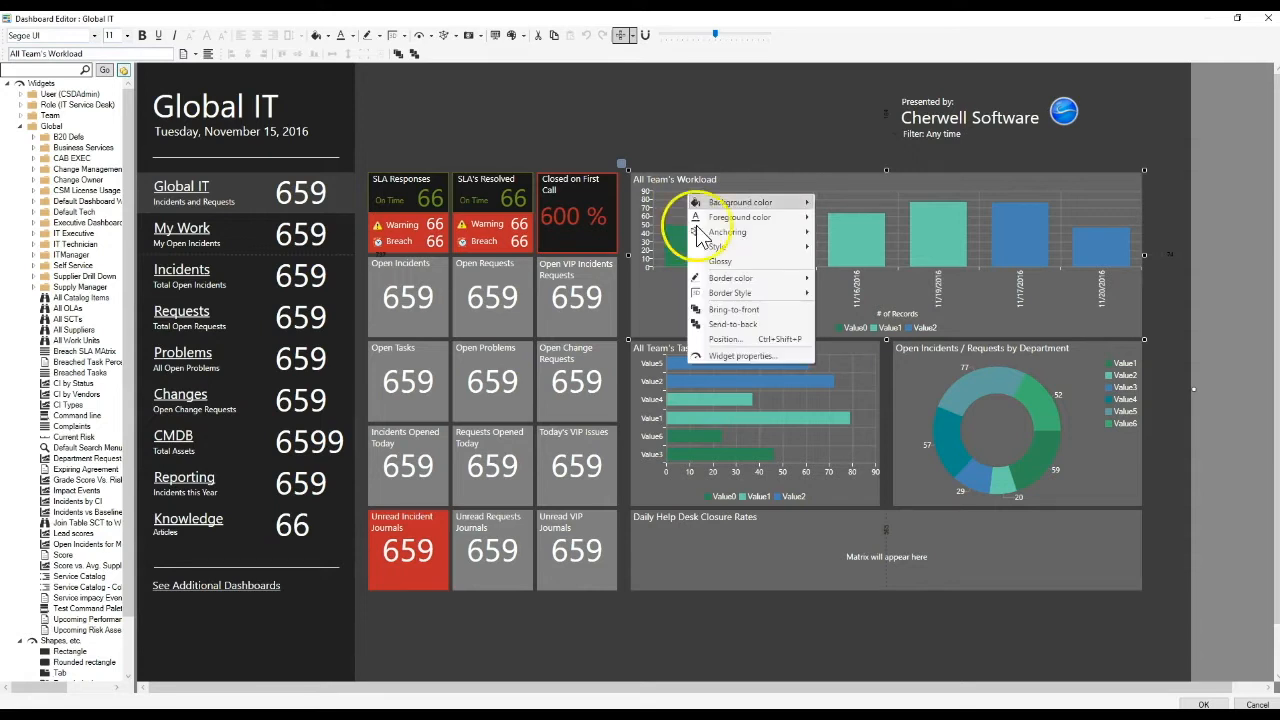
pyautogui.click(740, 356)
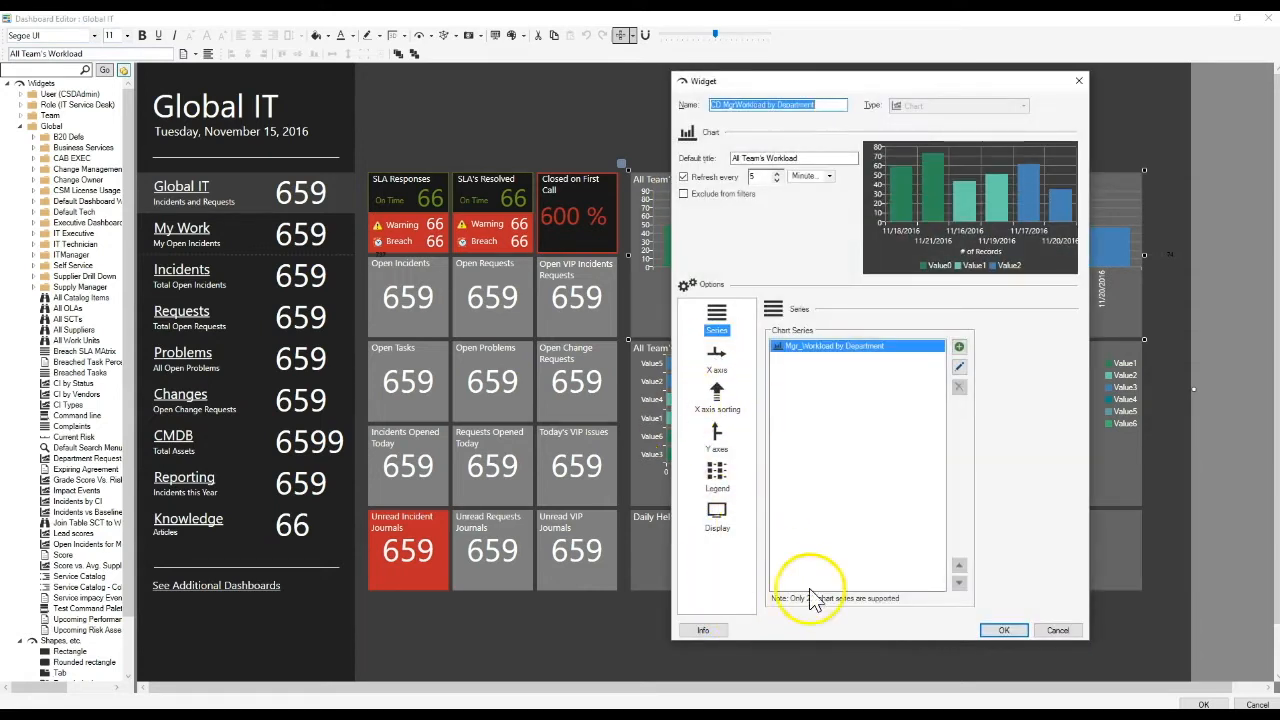
pyautogui.click(698, 631)
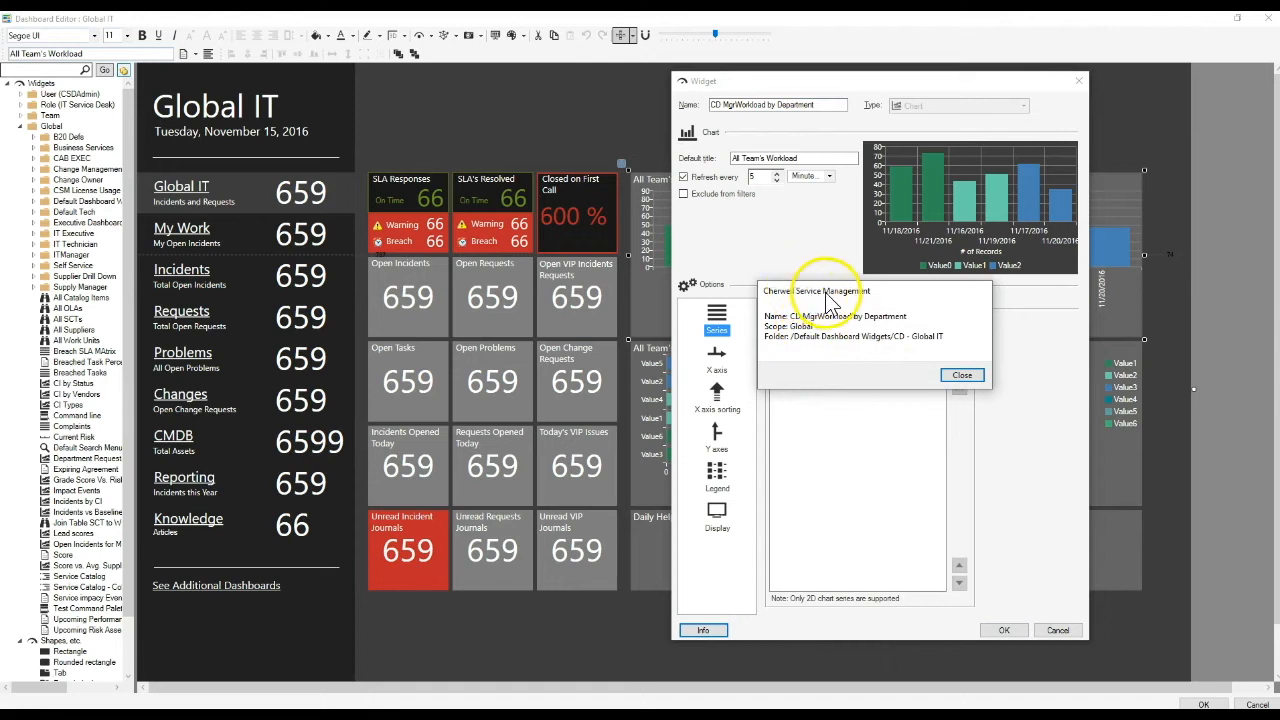
pyautogui.moveTo(887, 297); pyautogui.dragTo(849, 233)
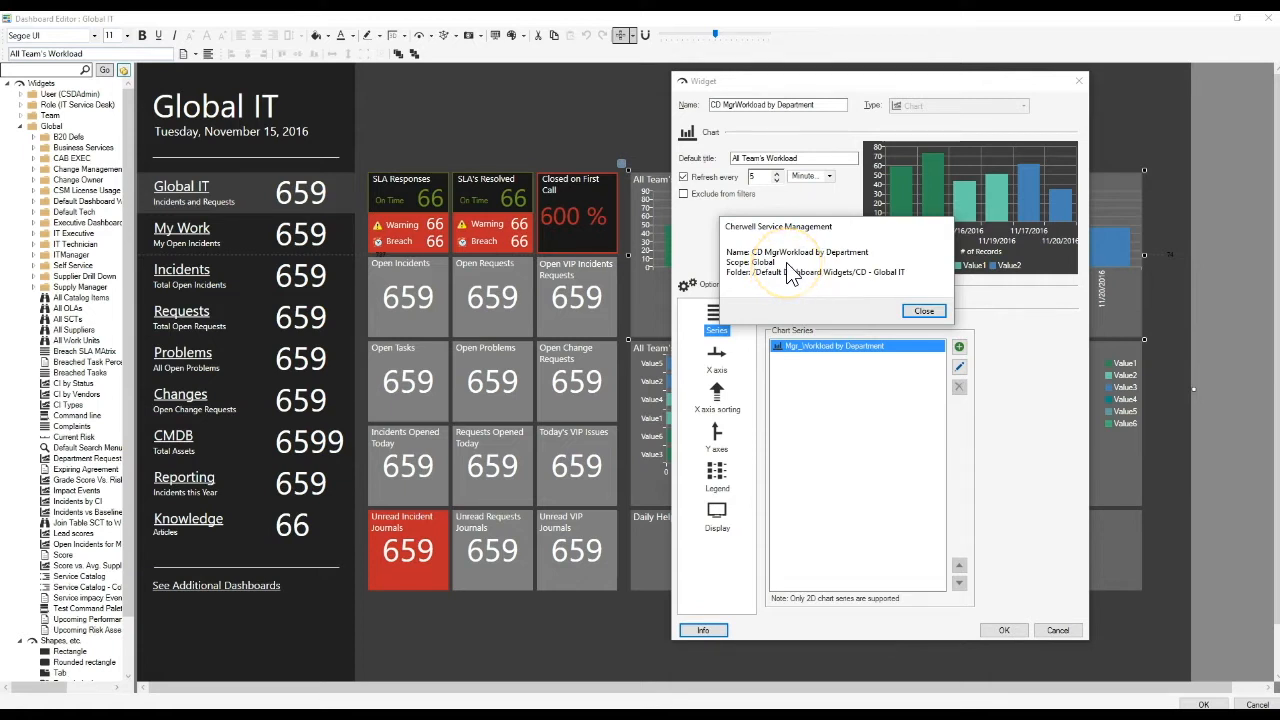
pyautogui.click(922, 311)
pyautogui.click(1057, 629)
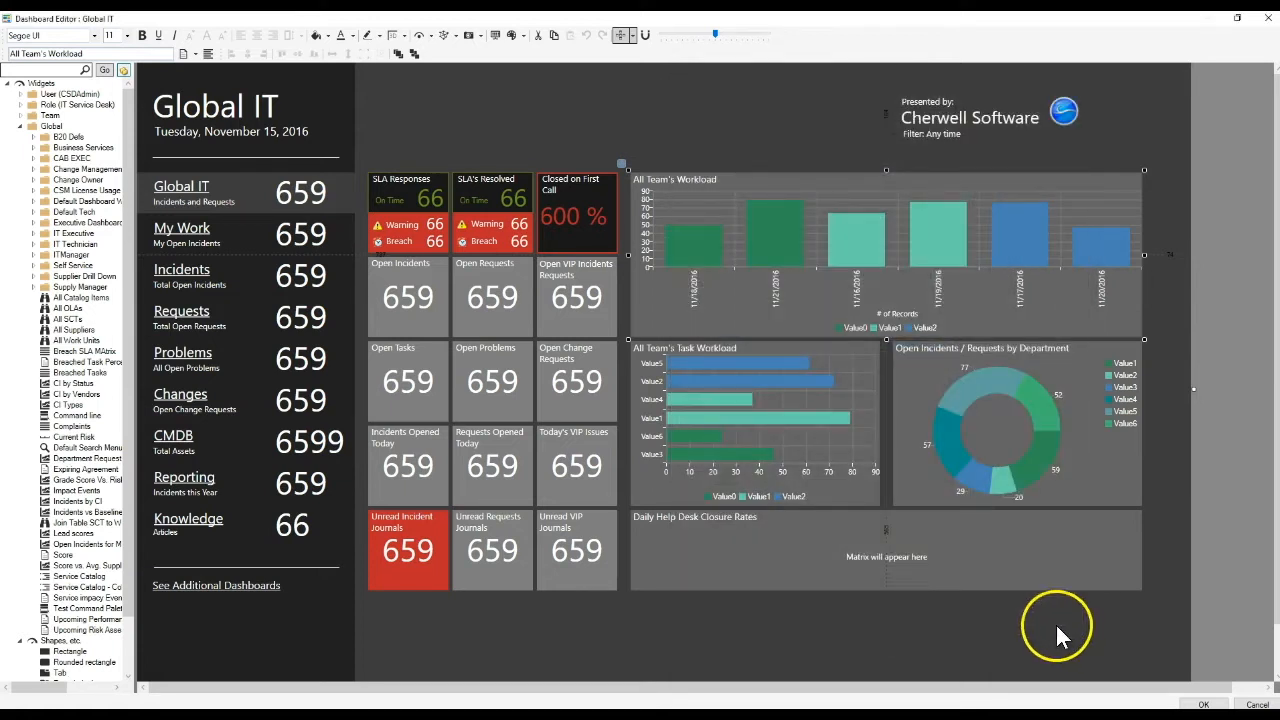
# View the Widget Manager from the editor's Widgets tree and close it again.
pyautogui.click(680, 127)
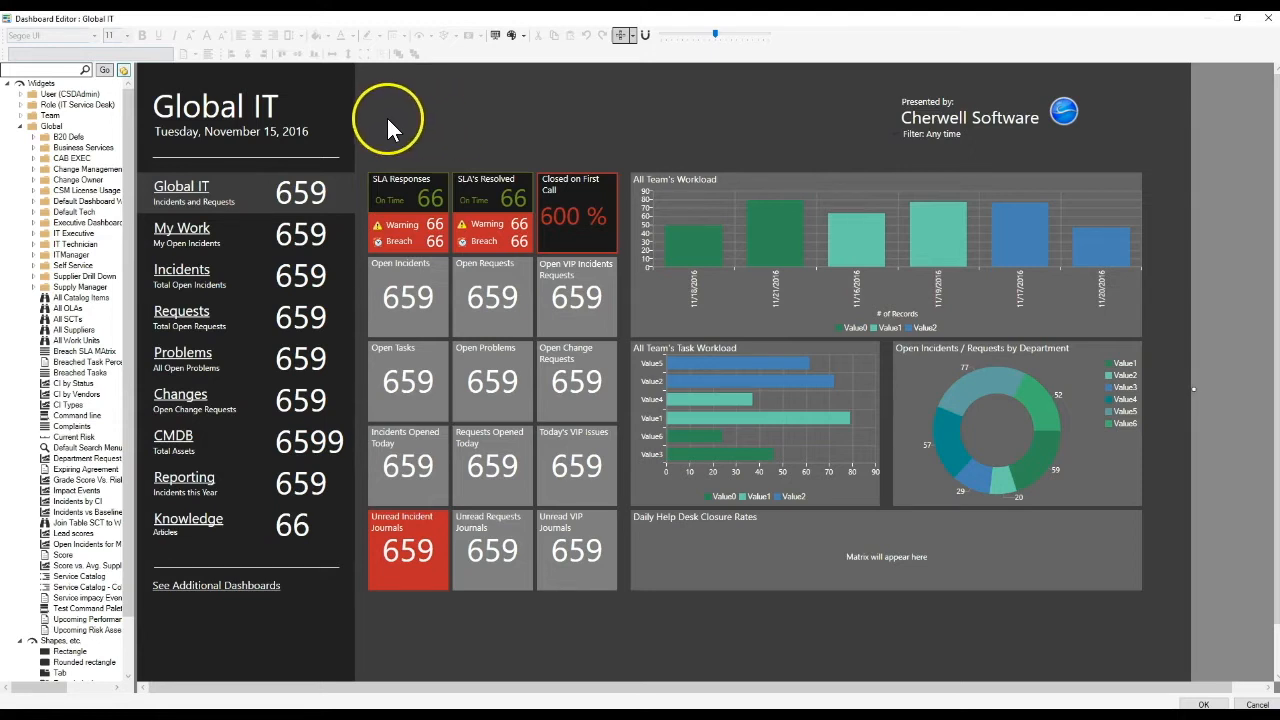
pyautogui.rightClick(37, 85)
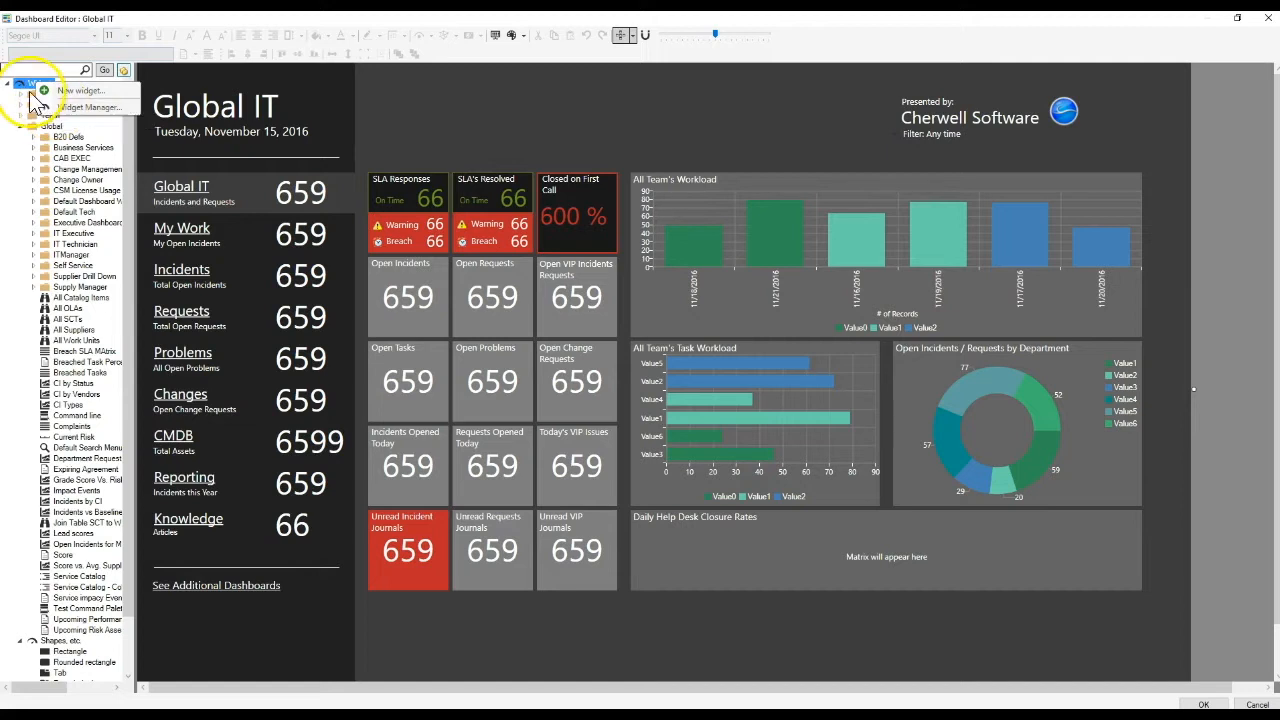
pyautogui.rightClick(22, 85)
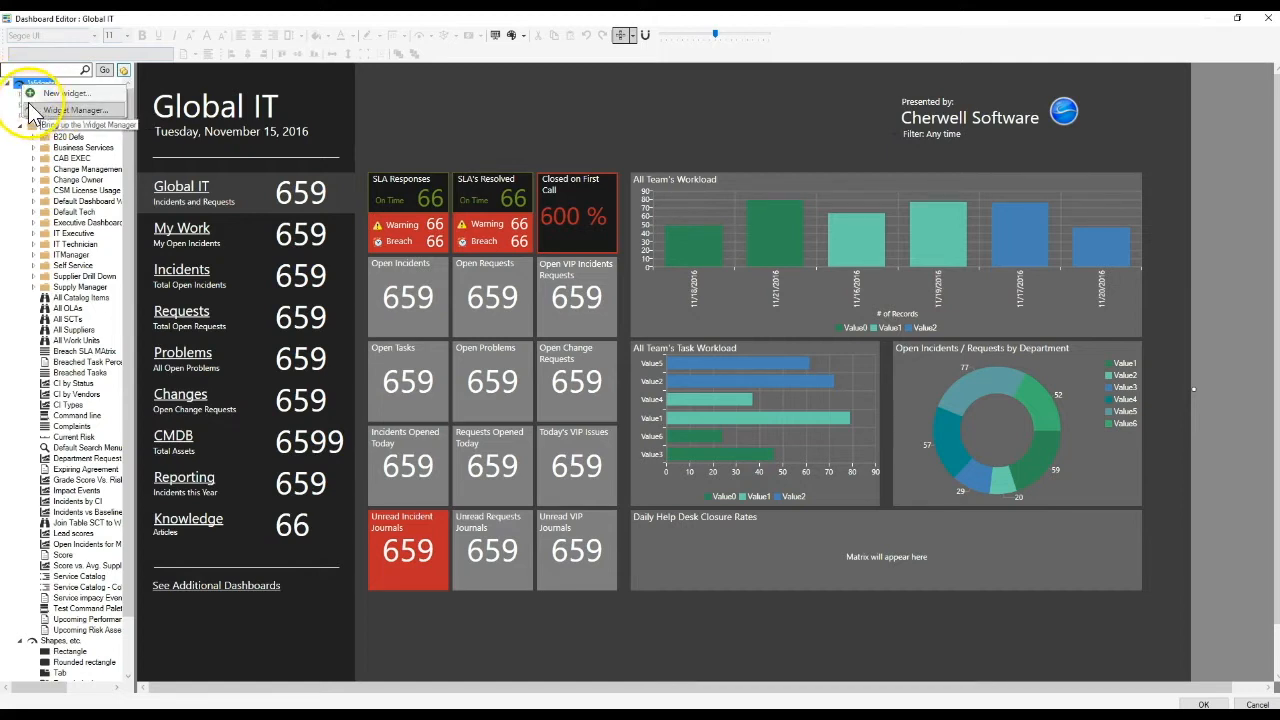
pyautogui.click(33, 112)
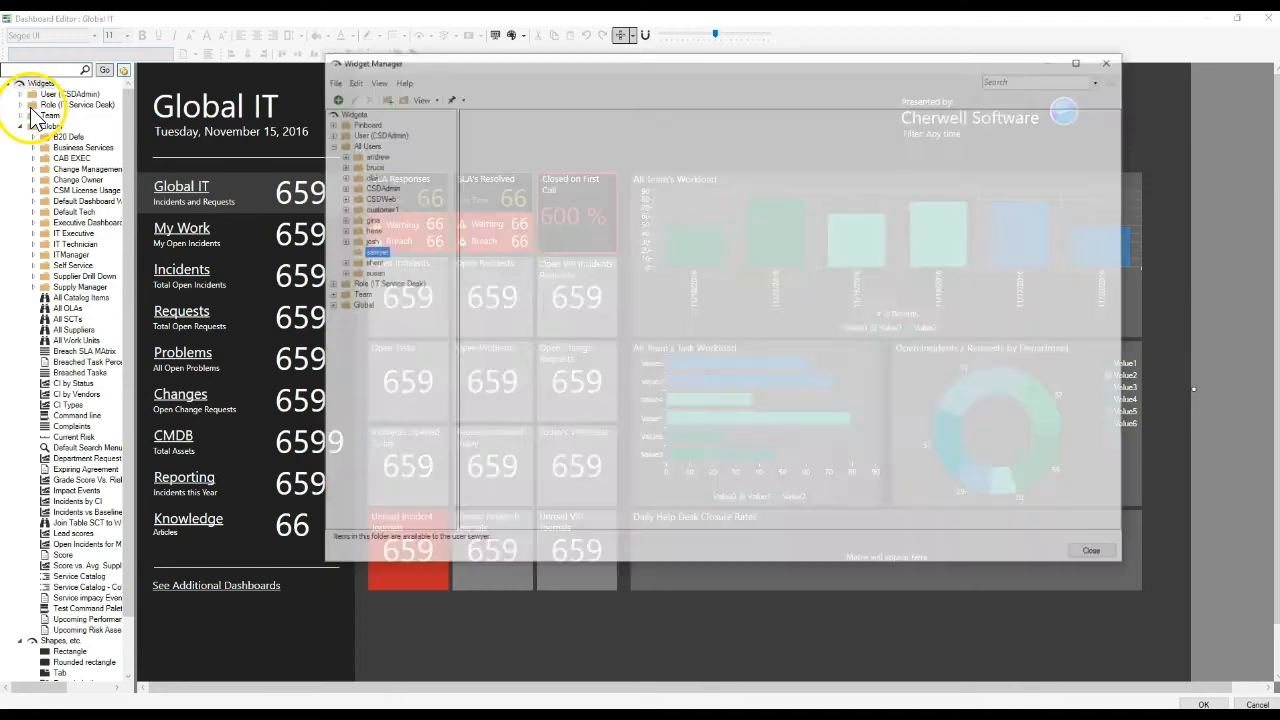
pyautogui.click(1108, 62)
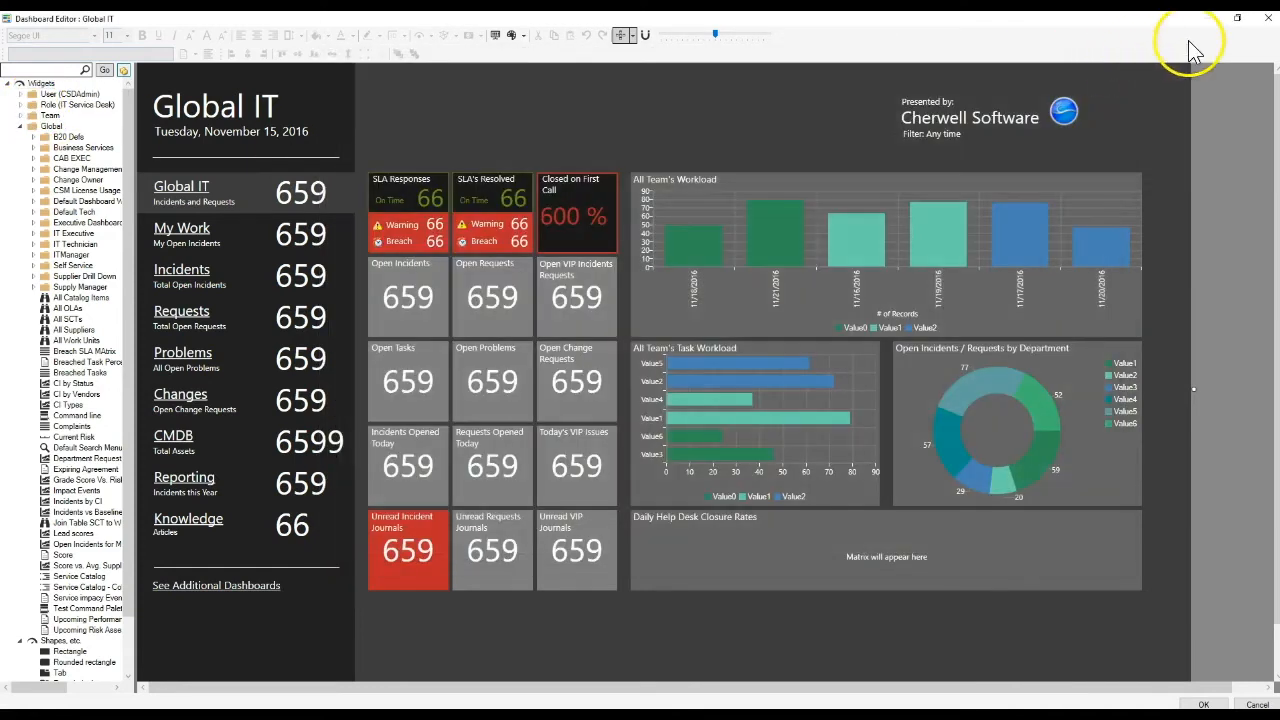
# Exit the Dashboard Editor without saving changes and open the Widget Manager from the main window.
pyautogui.click(1267, 18)
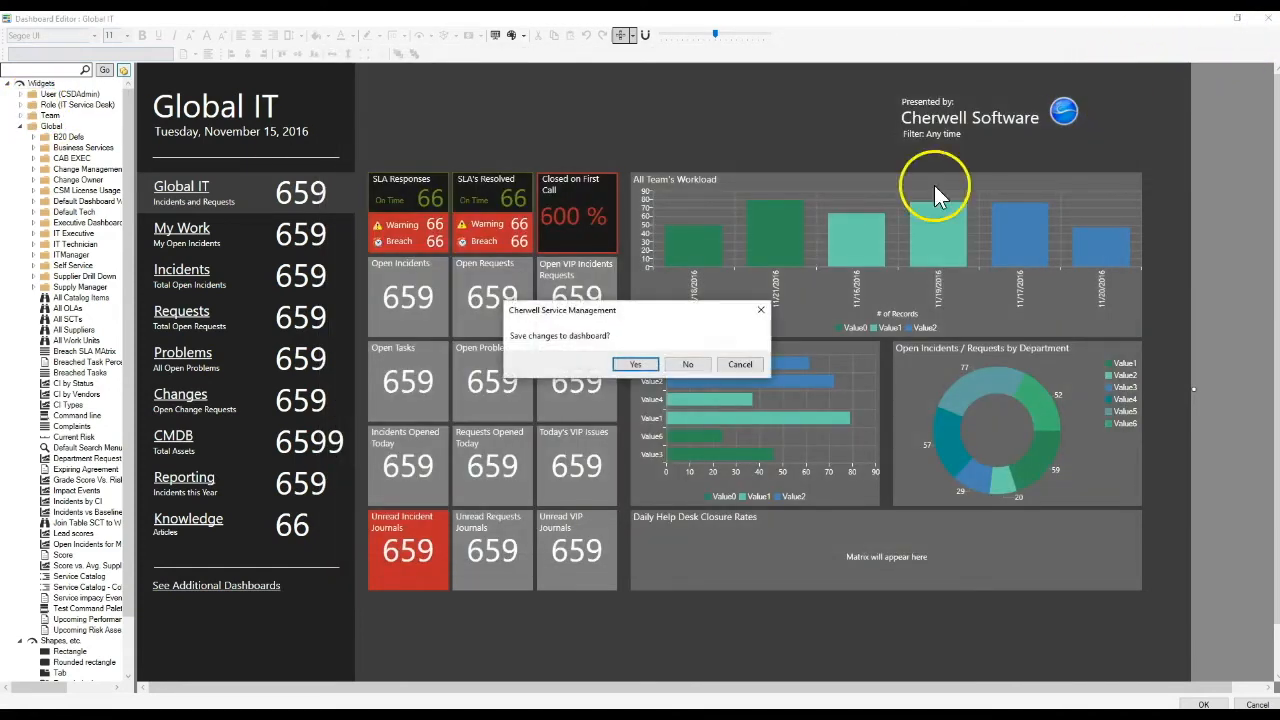
pyautogui.click(697, 366)
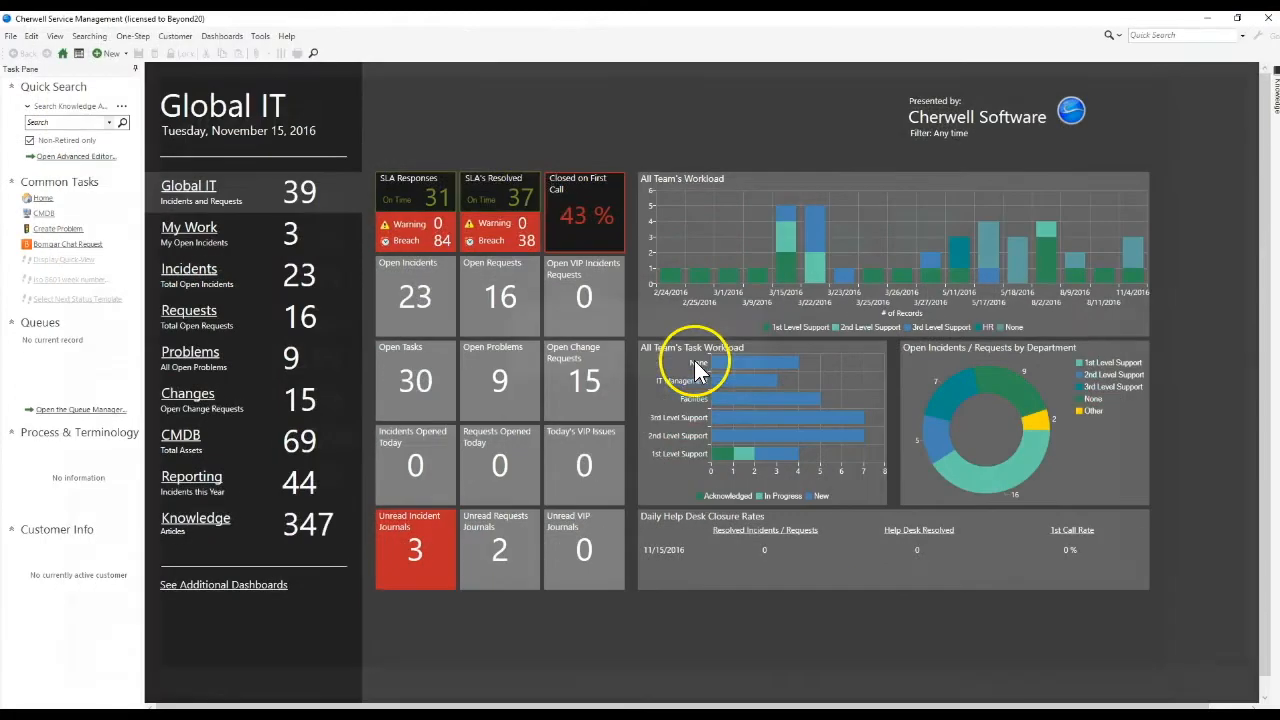
pyautogui.click(222, 38)
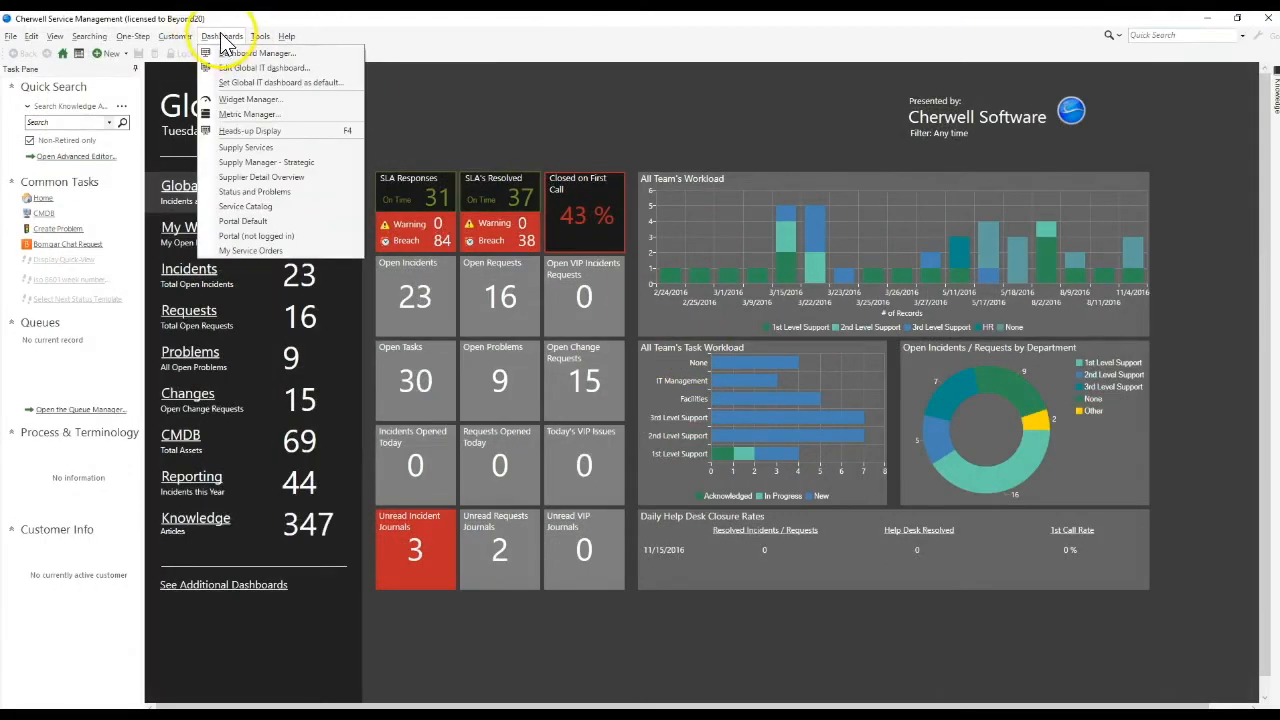
pyautogui.click(240, 100)
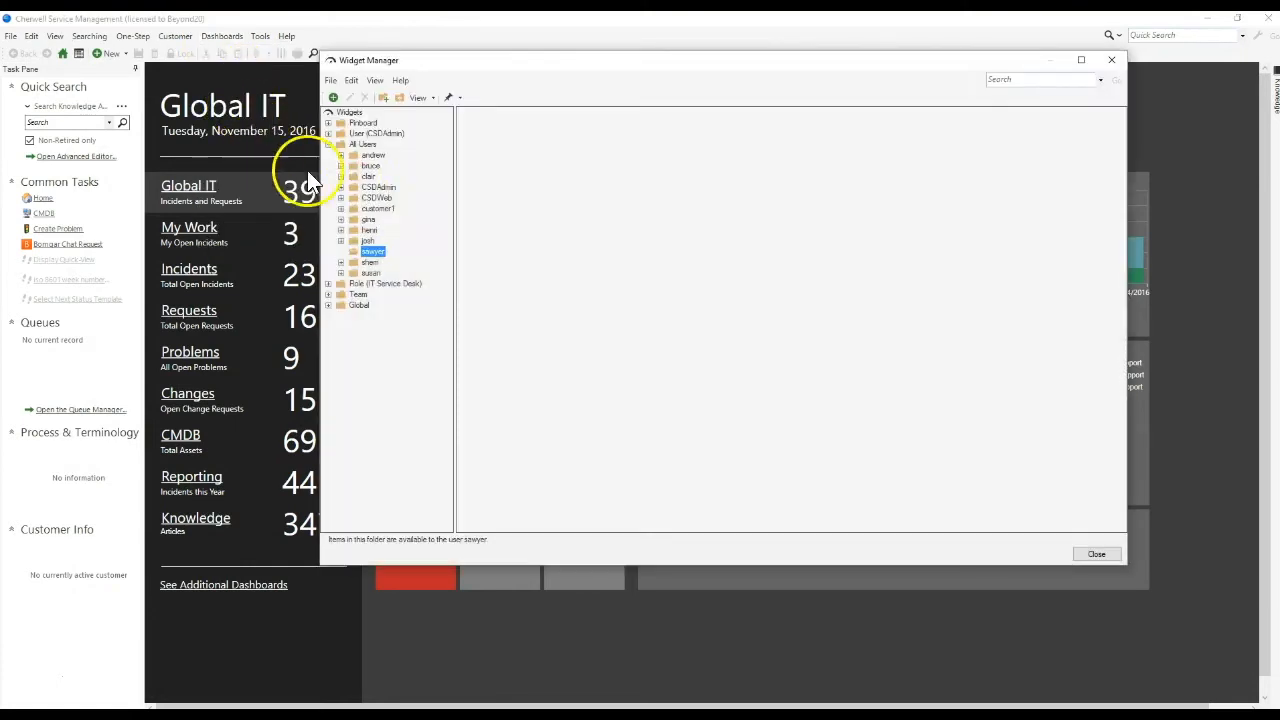
# Collapse the All Users folder in the Widget Manager and turn off Show Widgets for all Users.
pyautogui.click(352, 122)
pyautogui.click(345, 113)
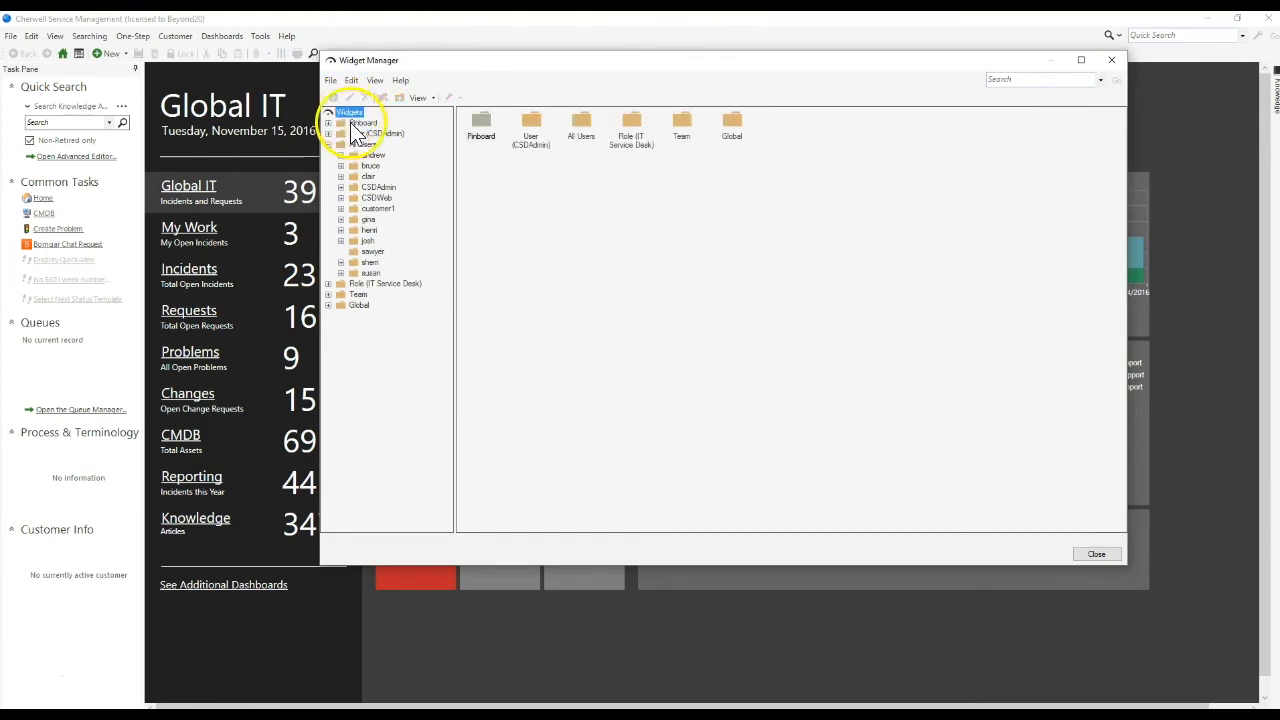
pyautogui.click(340, 145)
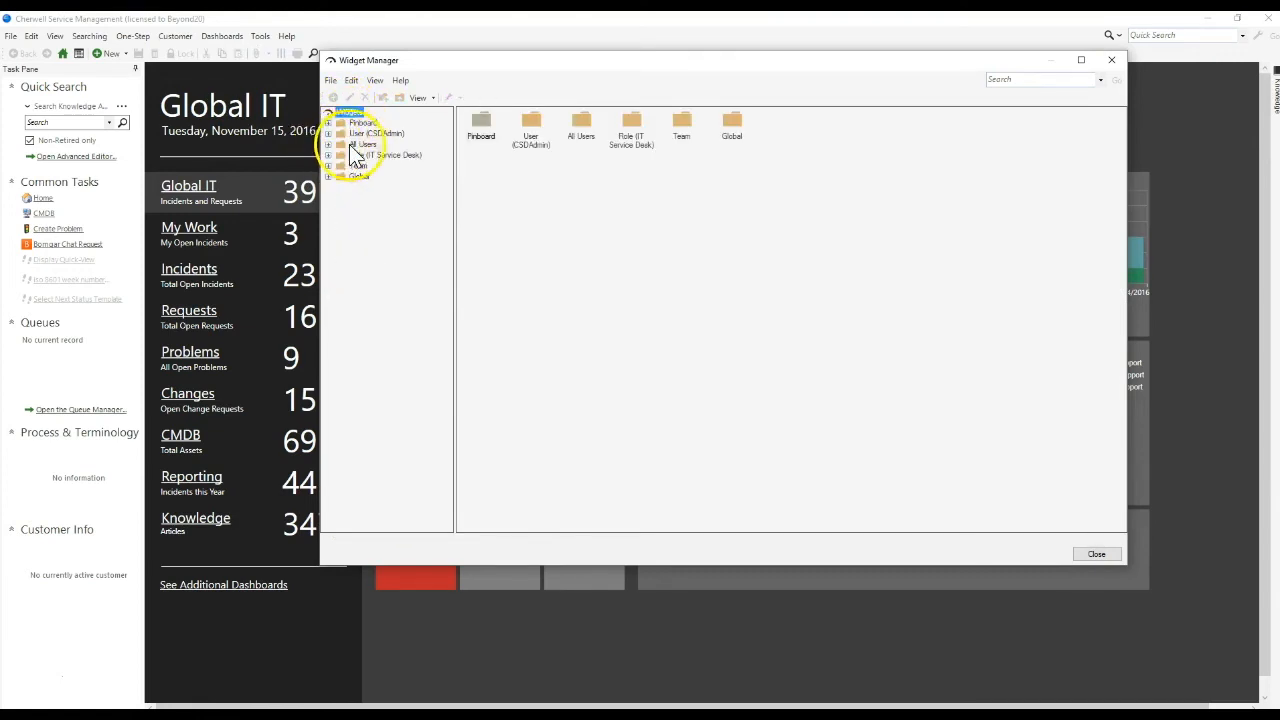
pyautogui.click(375, 80)
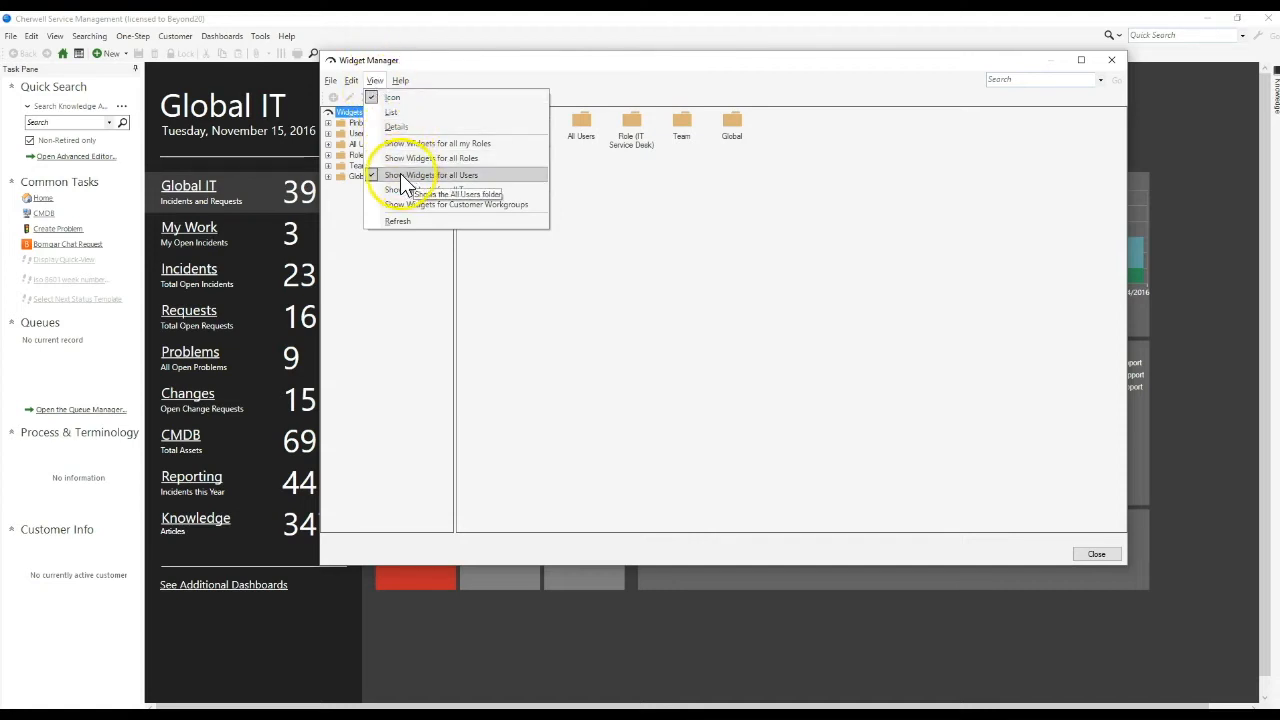
pyautogui.click(480, 180)
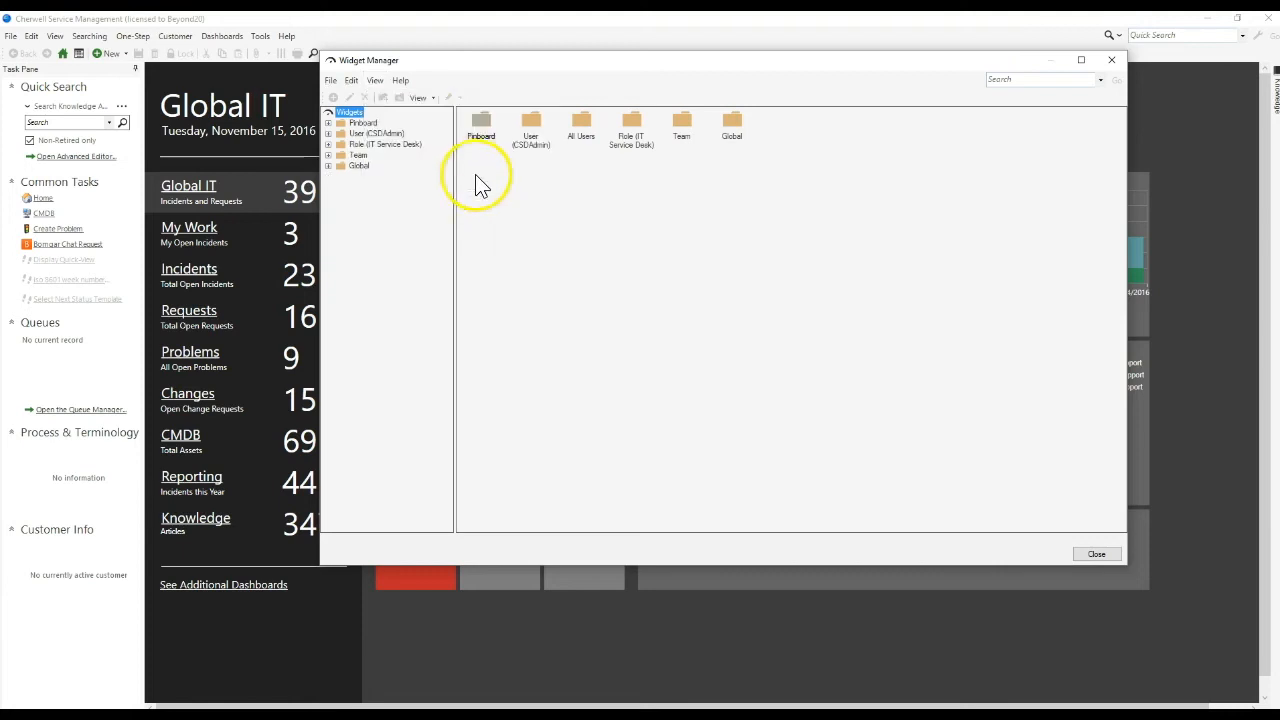
pyautogui.click(376, 80)
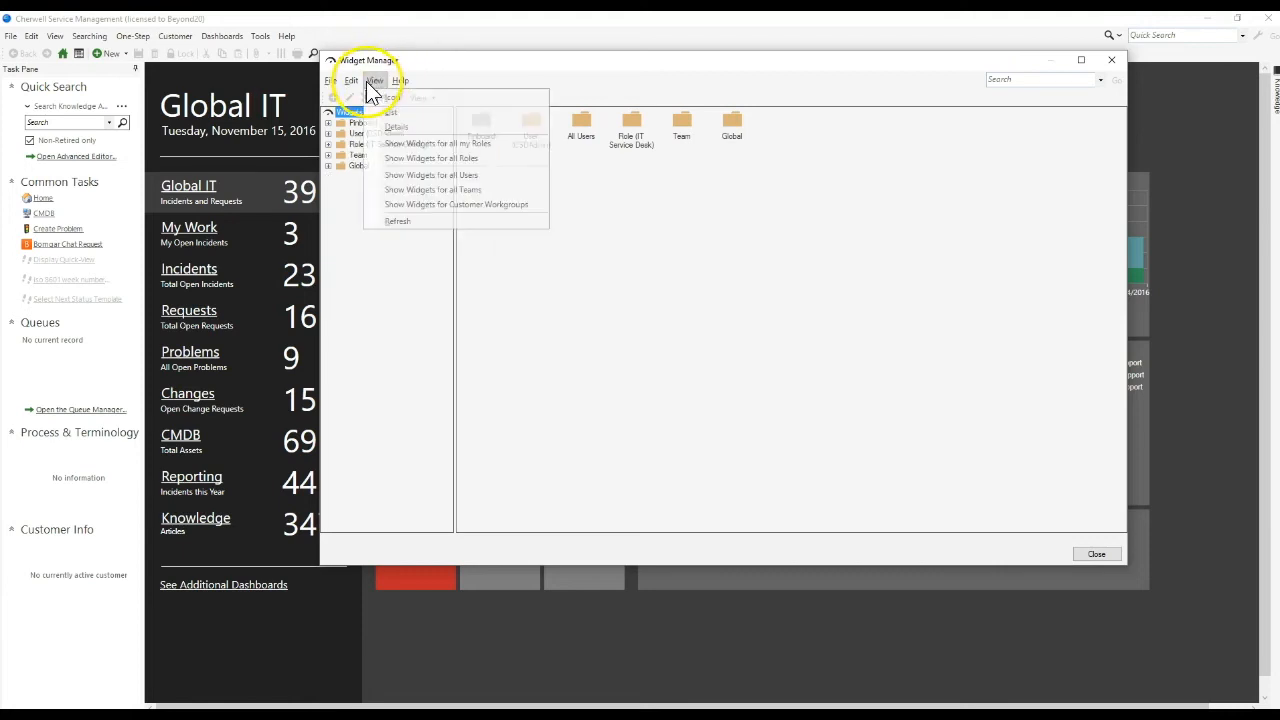
pyautogui.click(674, 249)
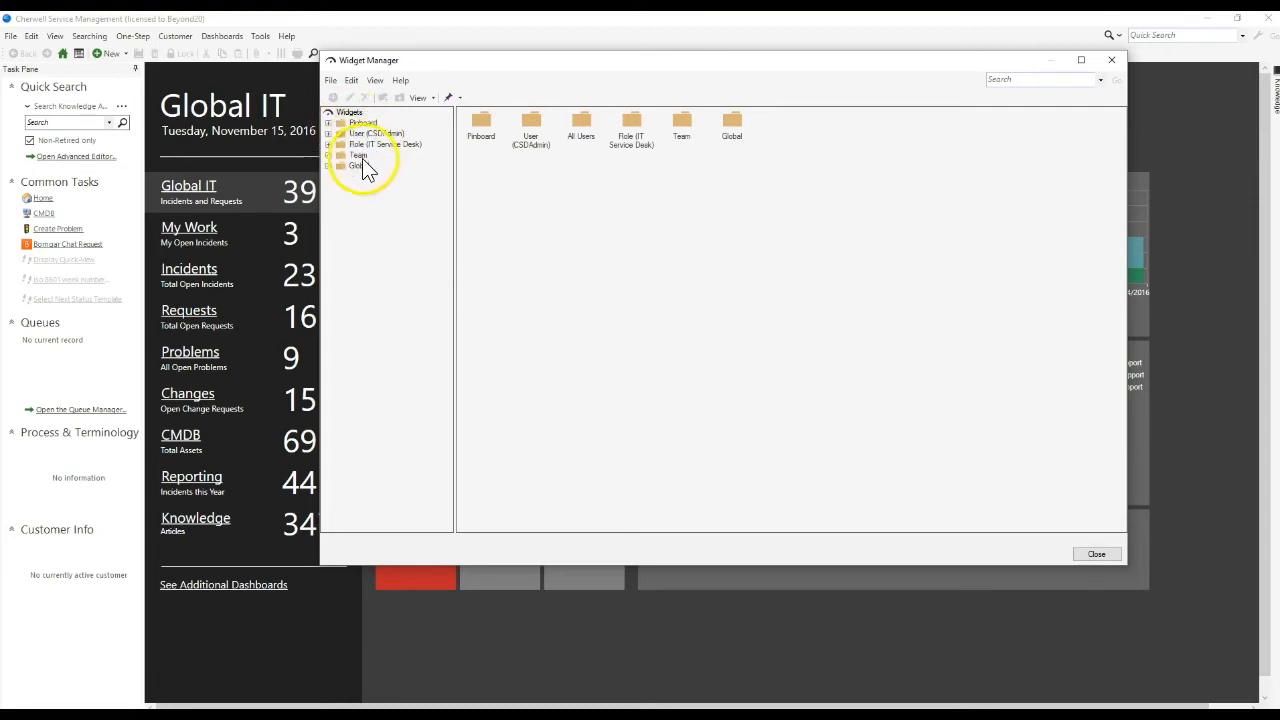
# Turn on Show Widgets for all Users and expand the All Users folder.
pyautogui.click(375, 82)
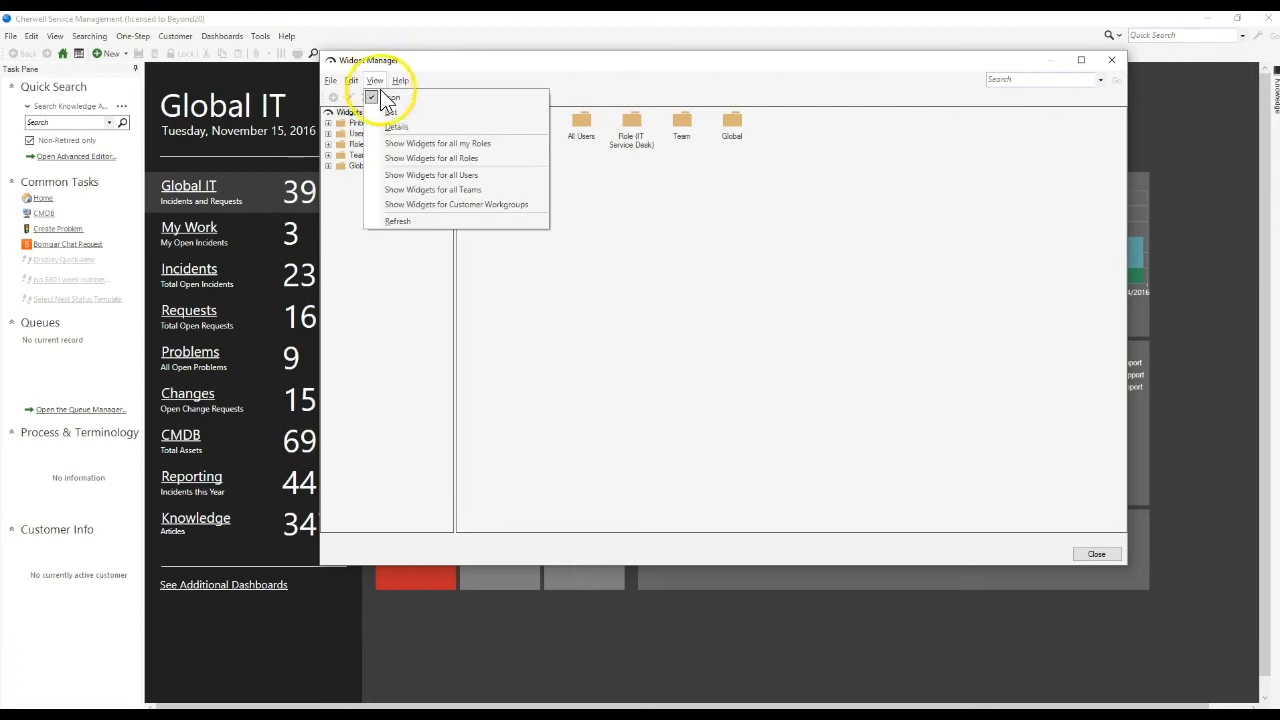
pyautogui.click(489, 175)
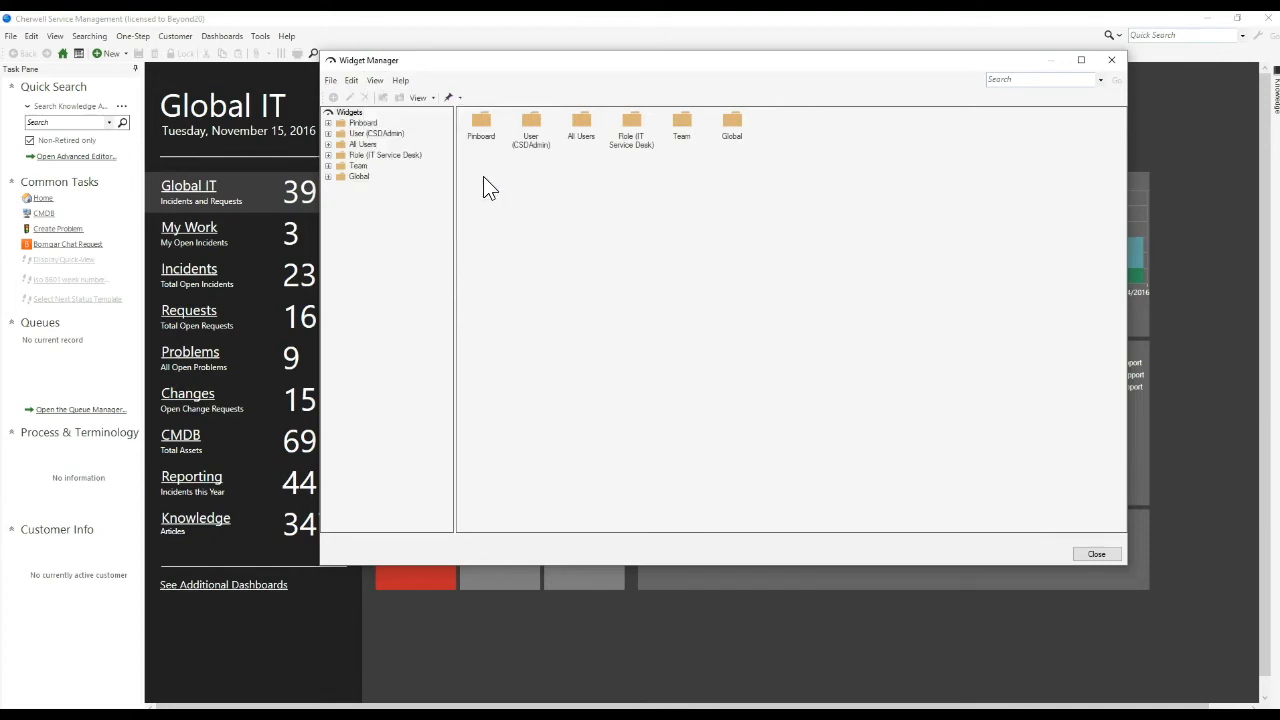
pyautogui.click(360, 145)
pyautogui.doubleClick(348, 147)
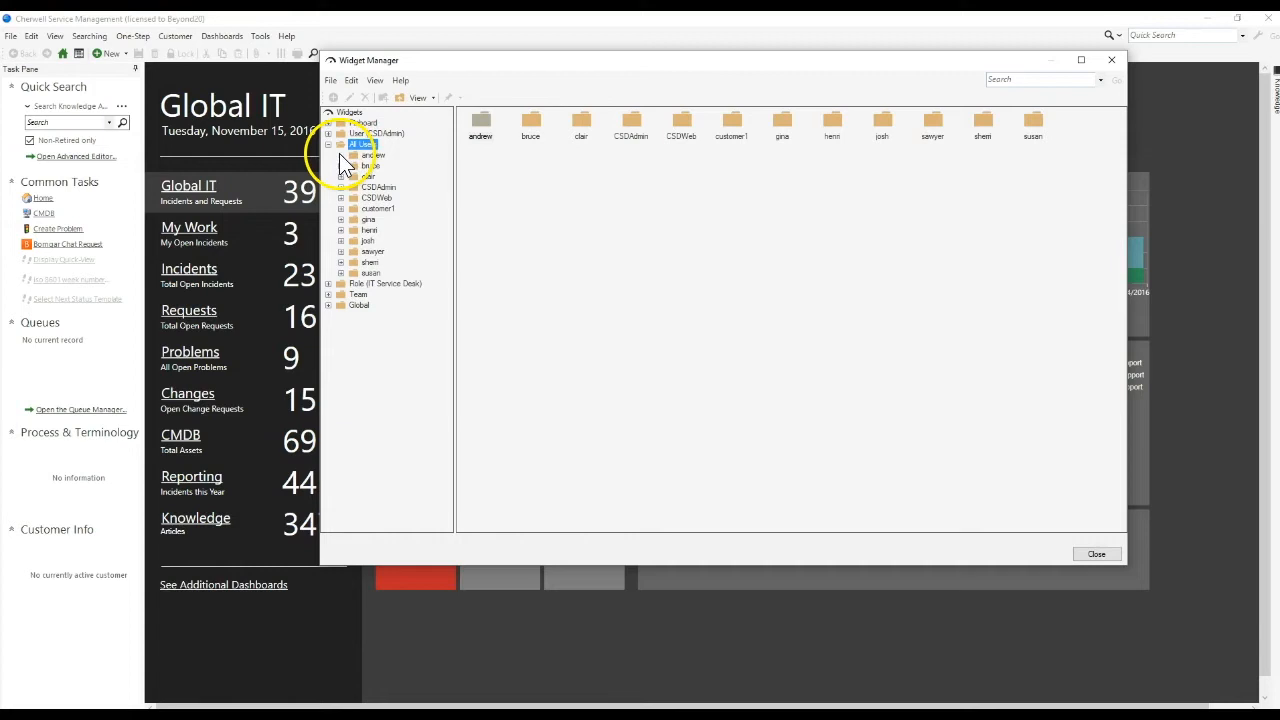
# Browse the widgets stored in several individual users' folders under All Users.
pyautogui.click(368, 157)
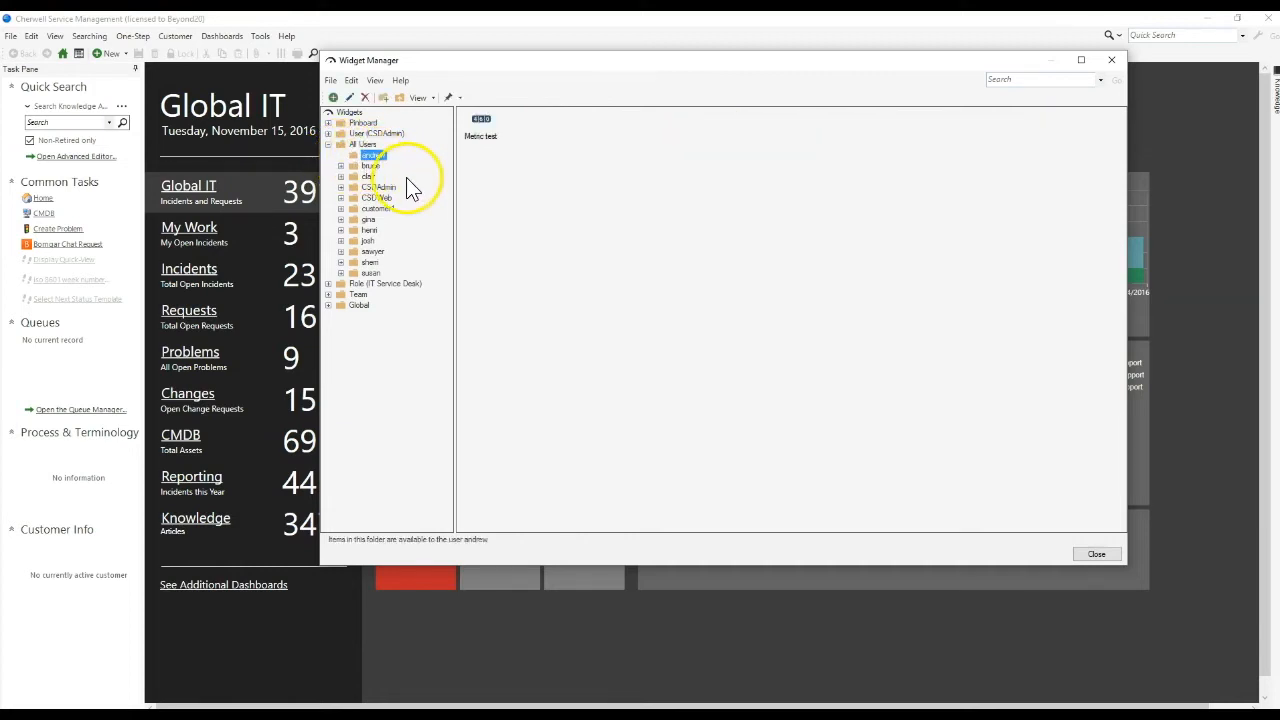
pyautogui.click(481, 134)
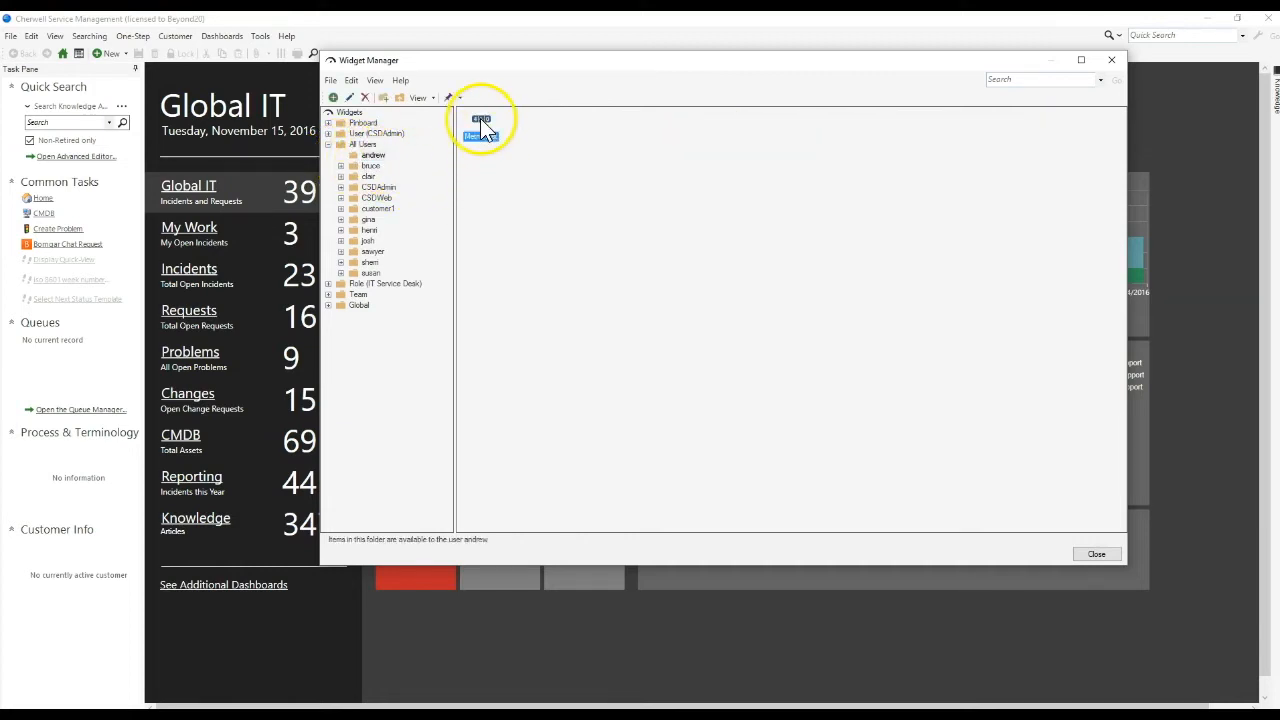
pyautogui.click(370, 176)
pyautogui.click(378, 187)
# View the settings of the Metric test widget in the first user's folder, and close it and the Widget Manager without changes.
pyautogui.click(373, 155)
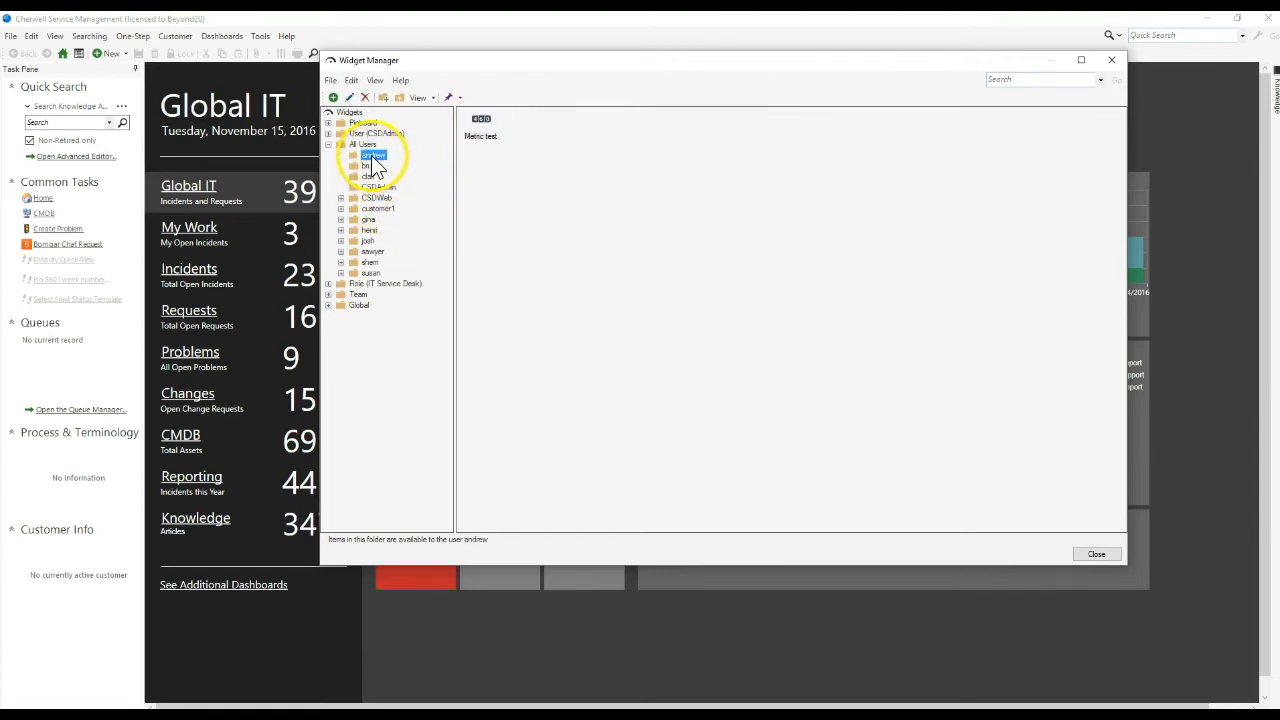
pyautogui.rightClick(486, 130)
pyautogui.click(505, 138)
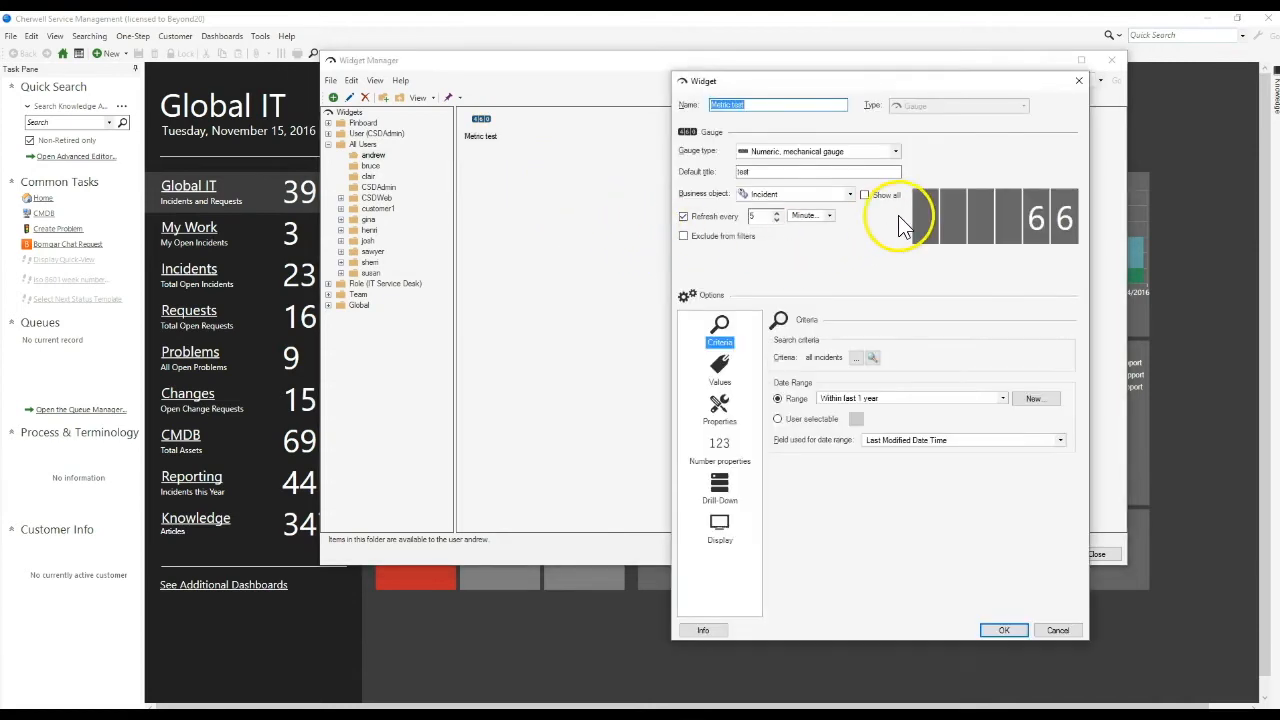
pyautogui.click(1079, 81)
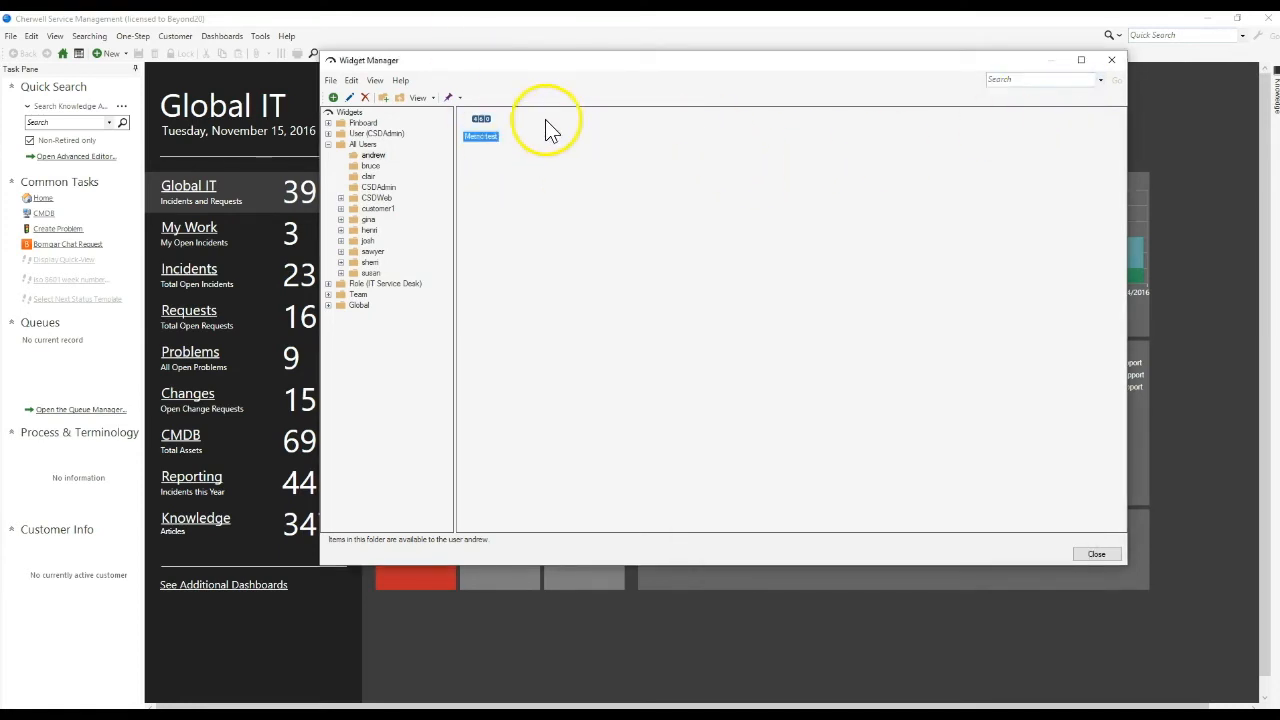
pyautogui.click(1104, 64)
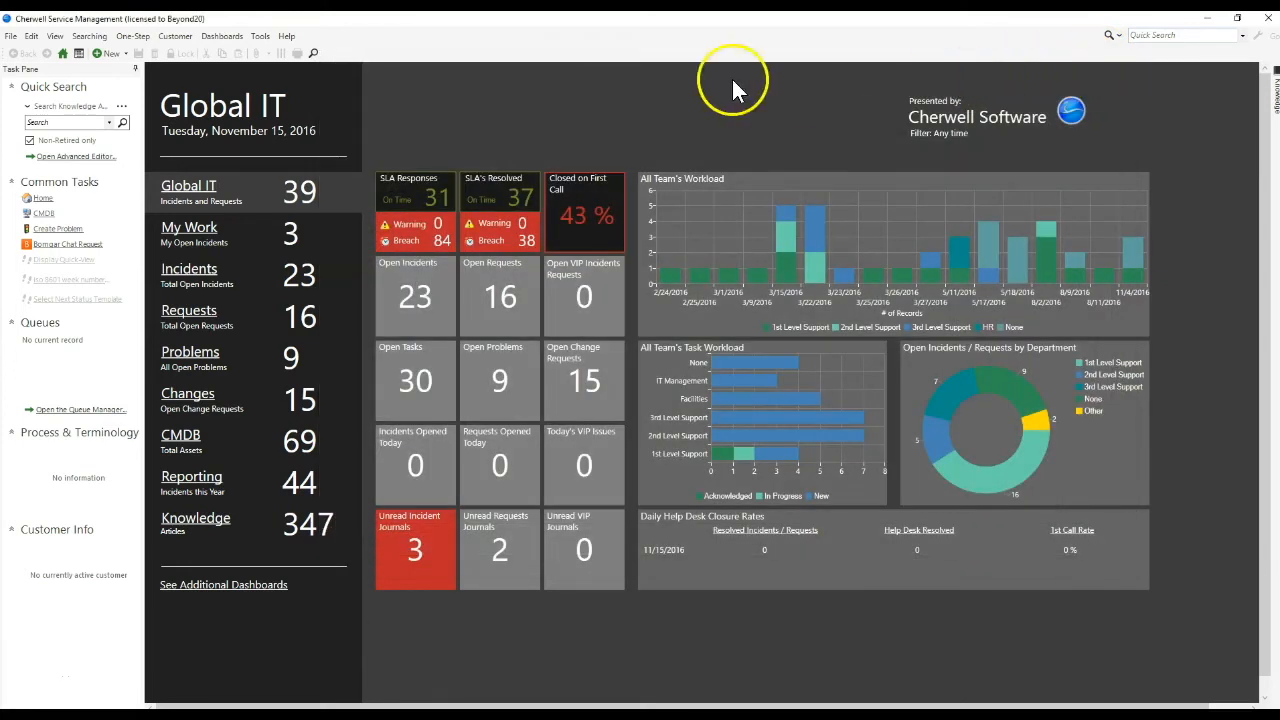
# Open the Metrics Manager and check which view options it offers for showing metrics.
pyautogui.click(206, 38)
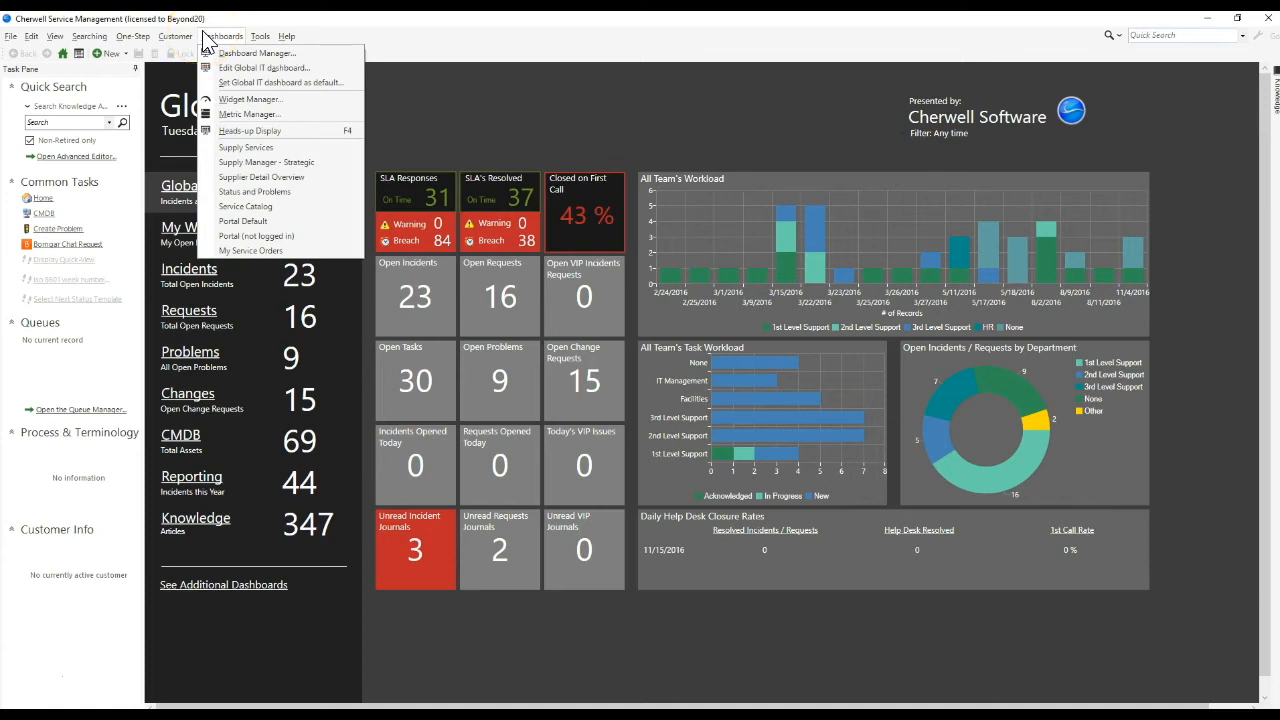
pyautogui.click(285, 118)
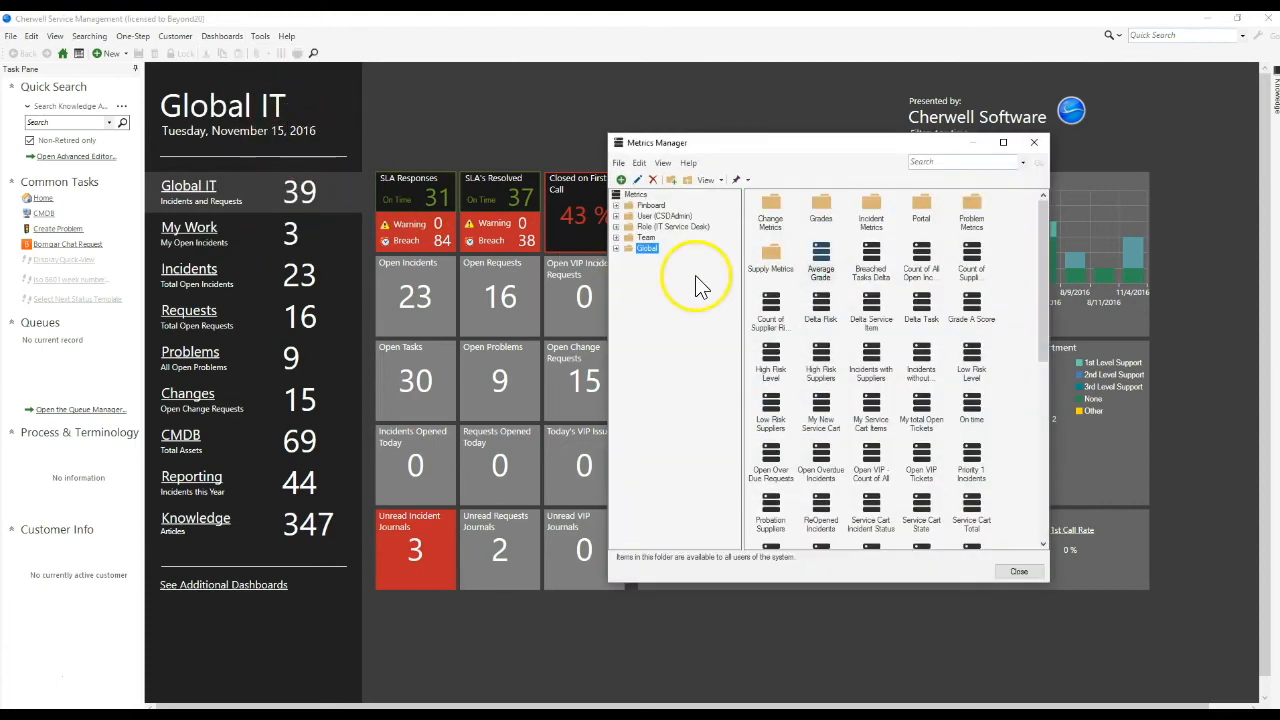
pyautogui.click(664, 163)
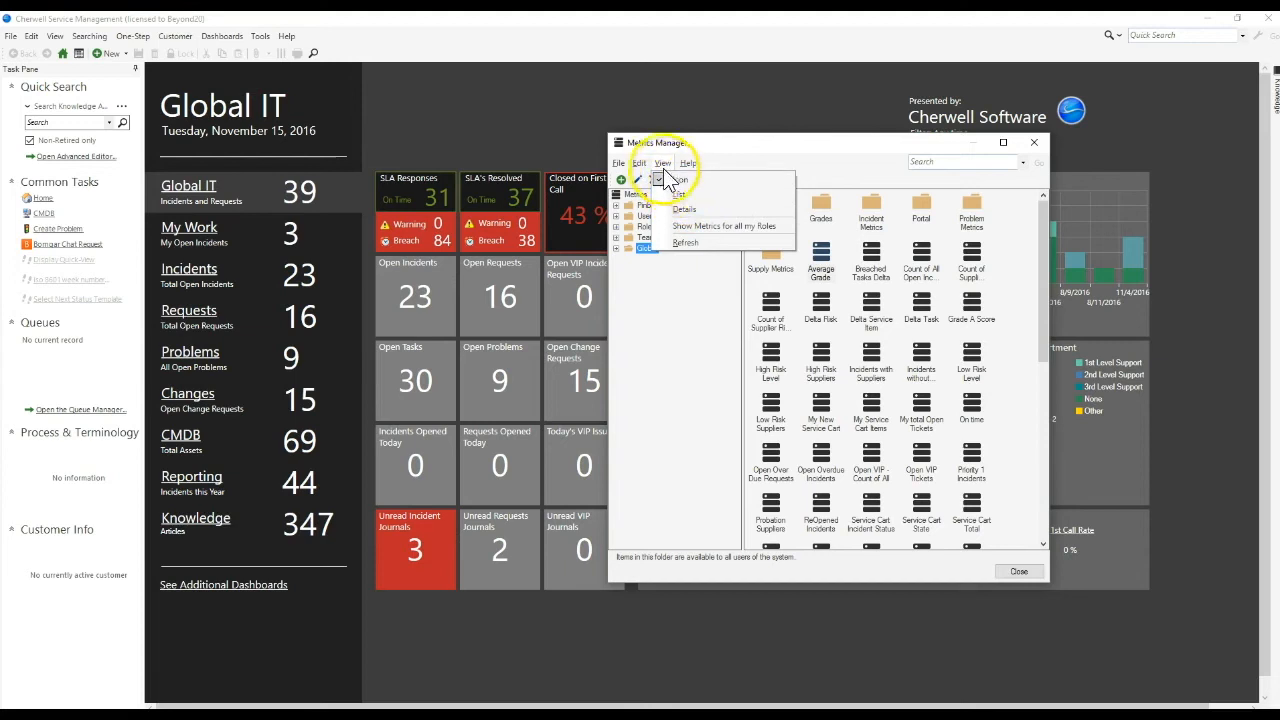
pyautogui.click(661, 168)
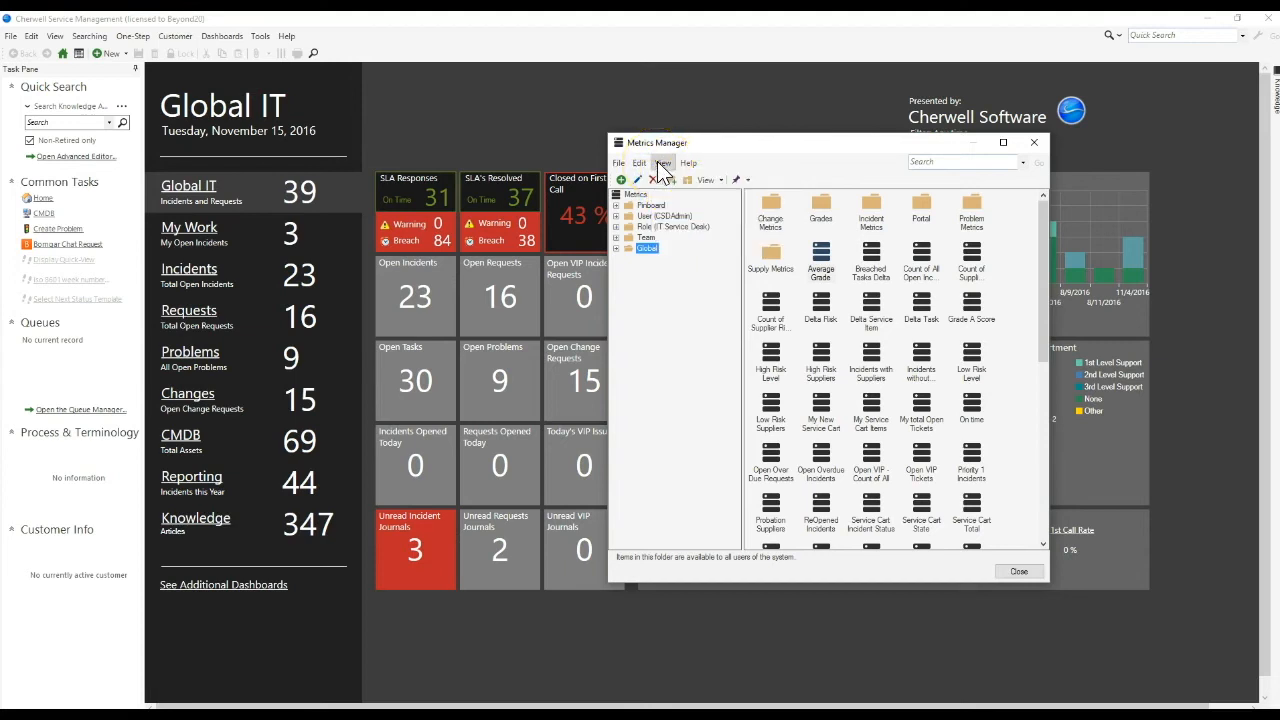
# Look through the Metrics Manager's view options for a way to show metrics belonging to all users.
pyautogui.click(661, 168)
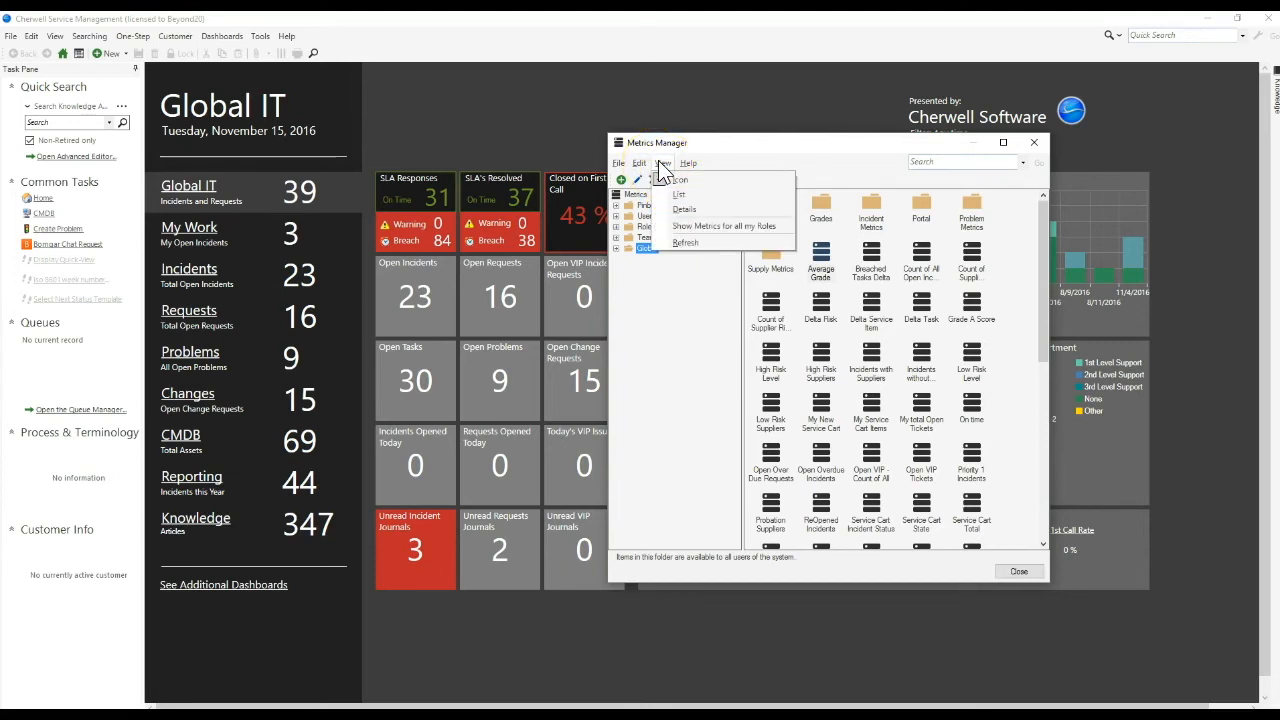
pyautogui.click(745, 227)
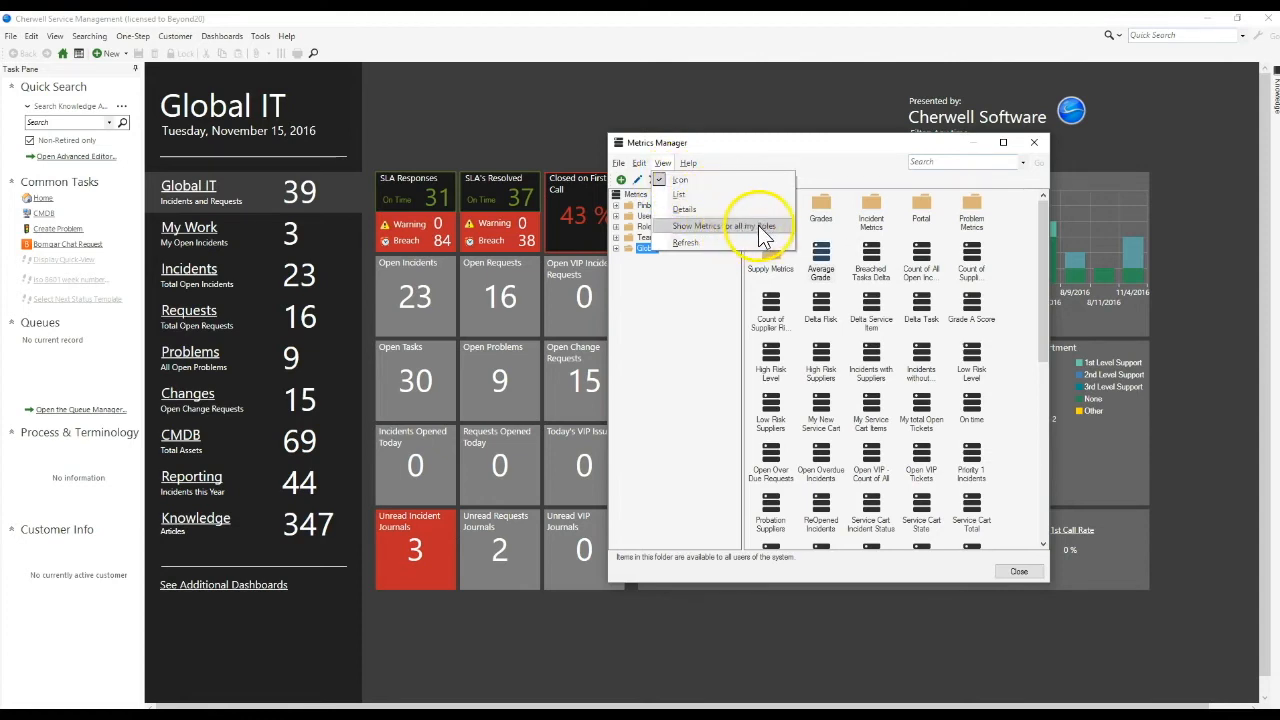
pyautogui.click(783, 228)
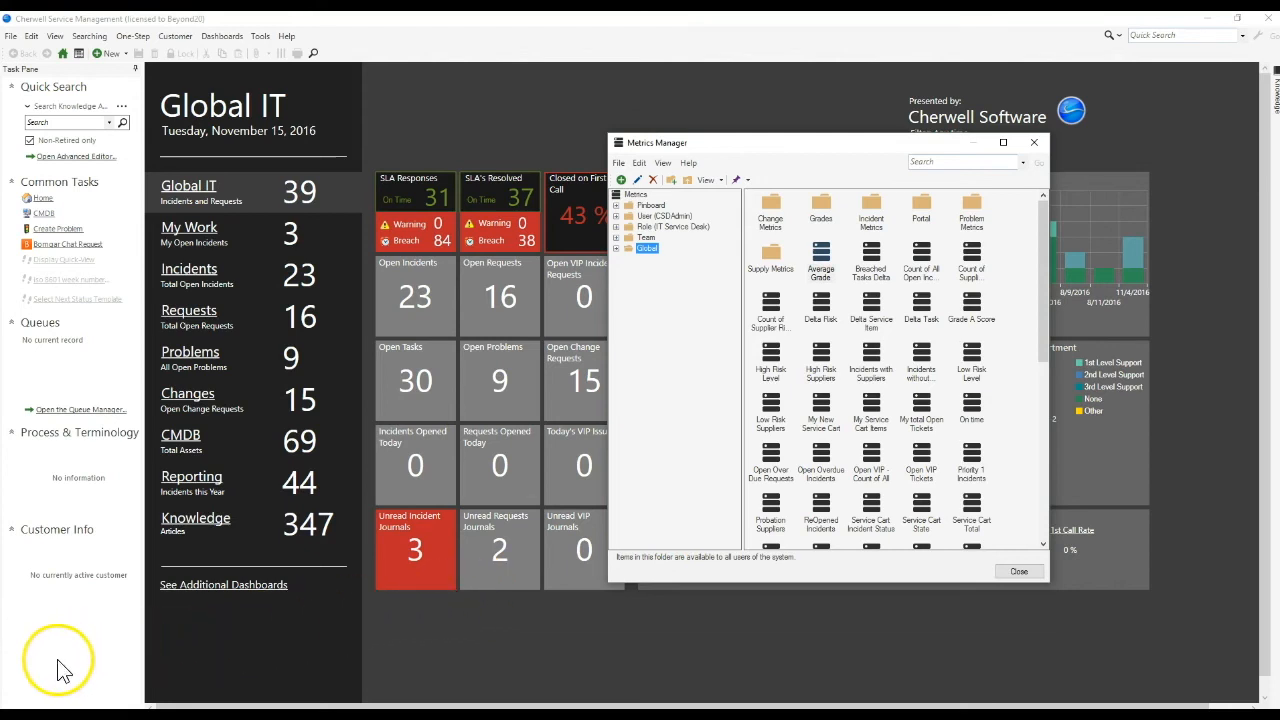
# Switch to Cherwell Service Management Administrator and display the Metrics rights of the Admin security group.
pyautogui.click(18, 711)
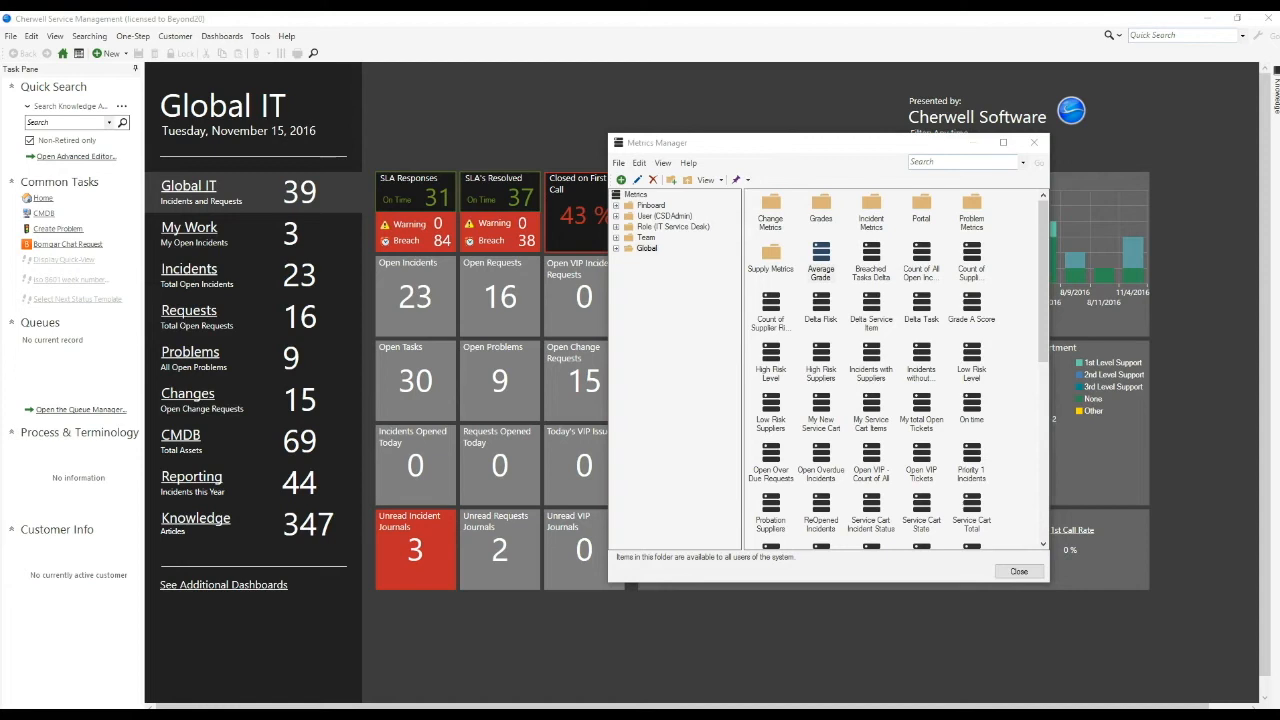
pyautogui.moveTo(1279, 112); pyautogui.dragTo(690, 12)
pyautogui.click(45, 326)
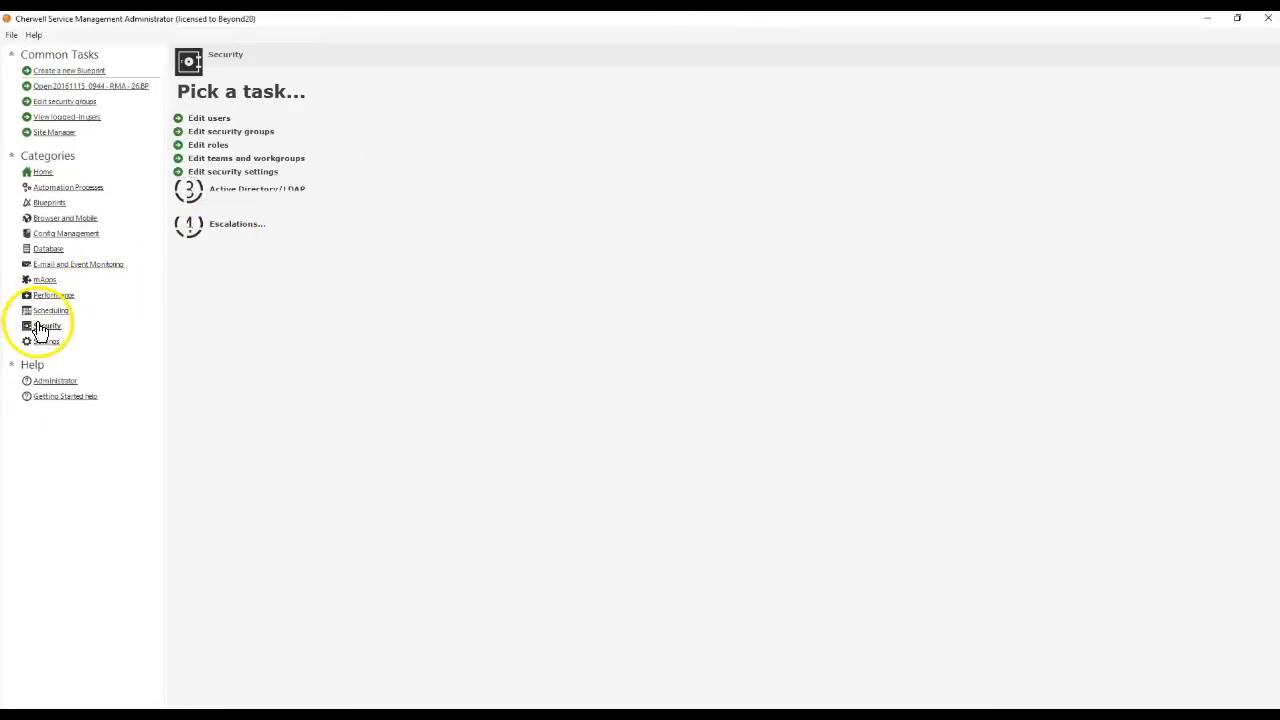
pyautogui.click(218, 131)
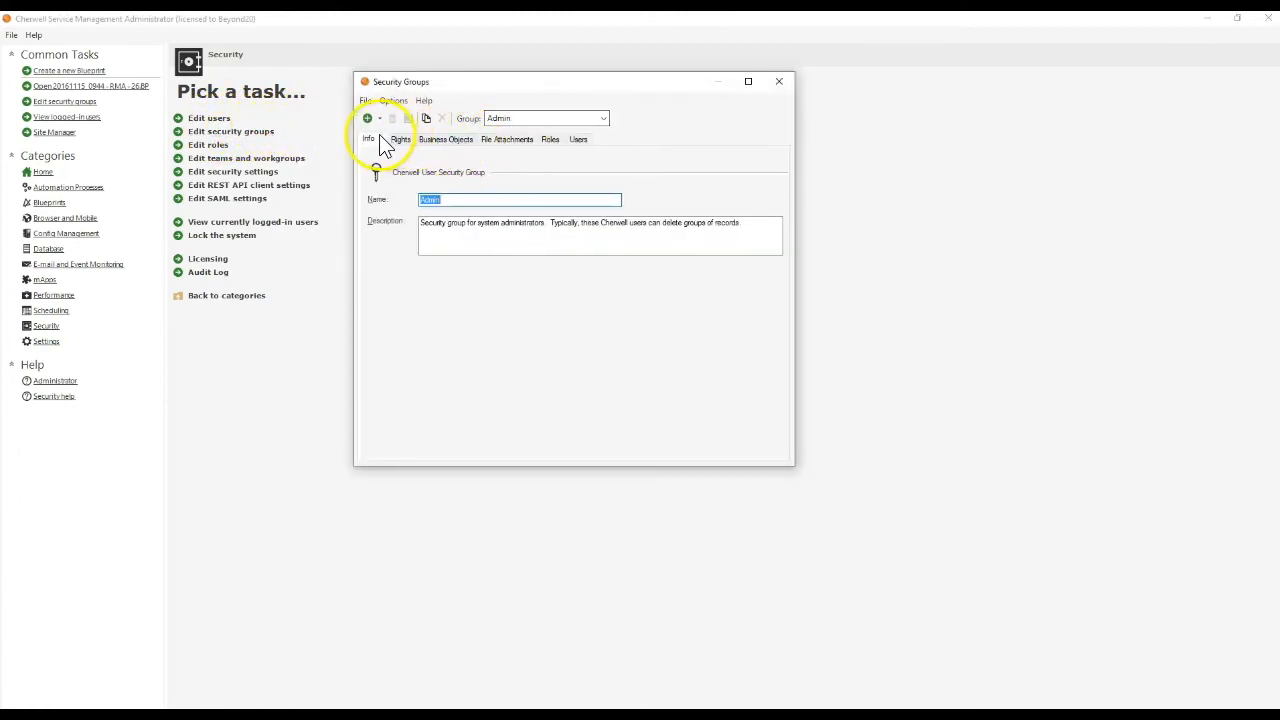
pyautogui.click(400, 139)
pyautogui.click(433, 186)
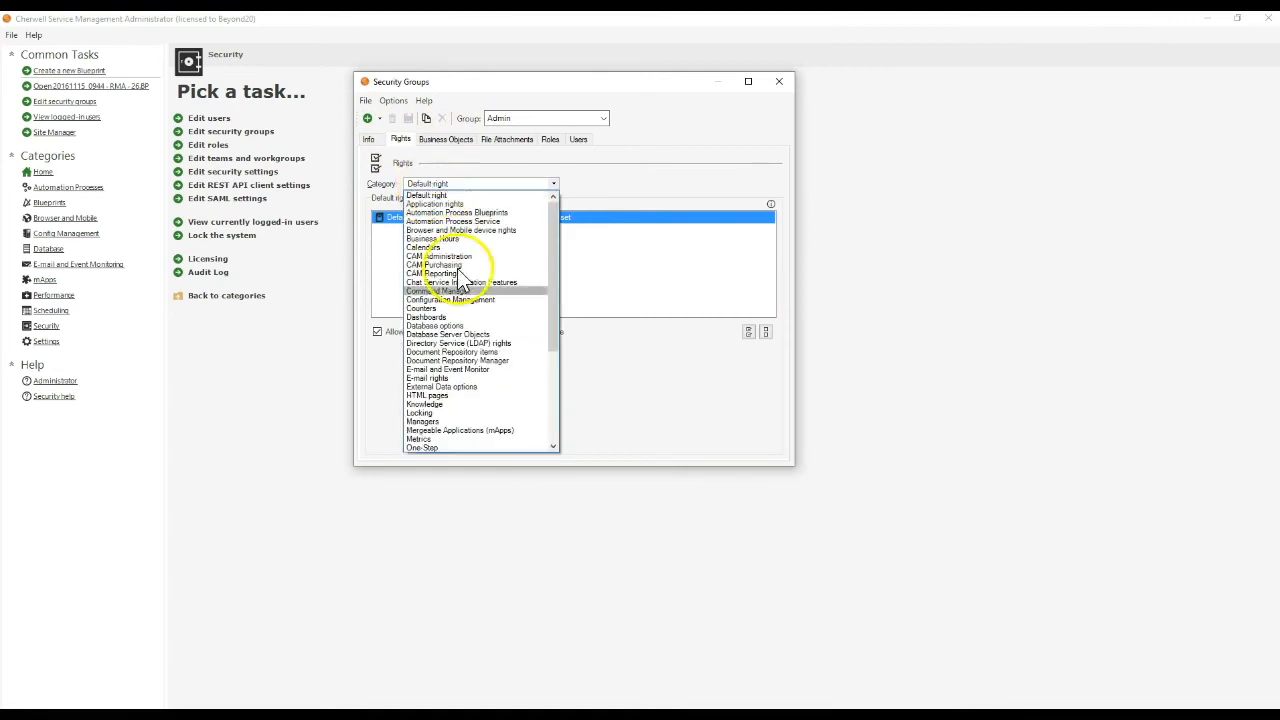
pyautogui.scroll(-3, 457, 340)
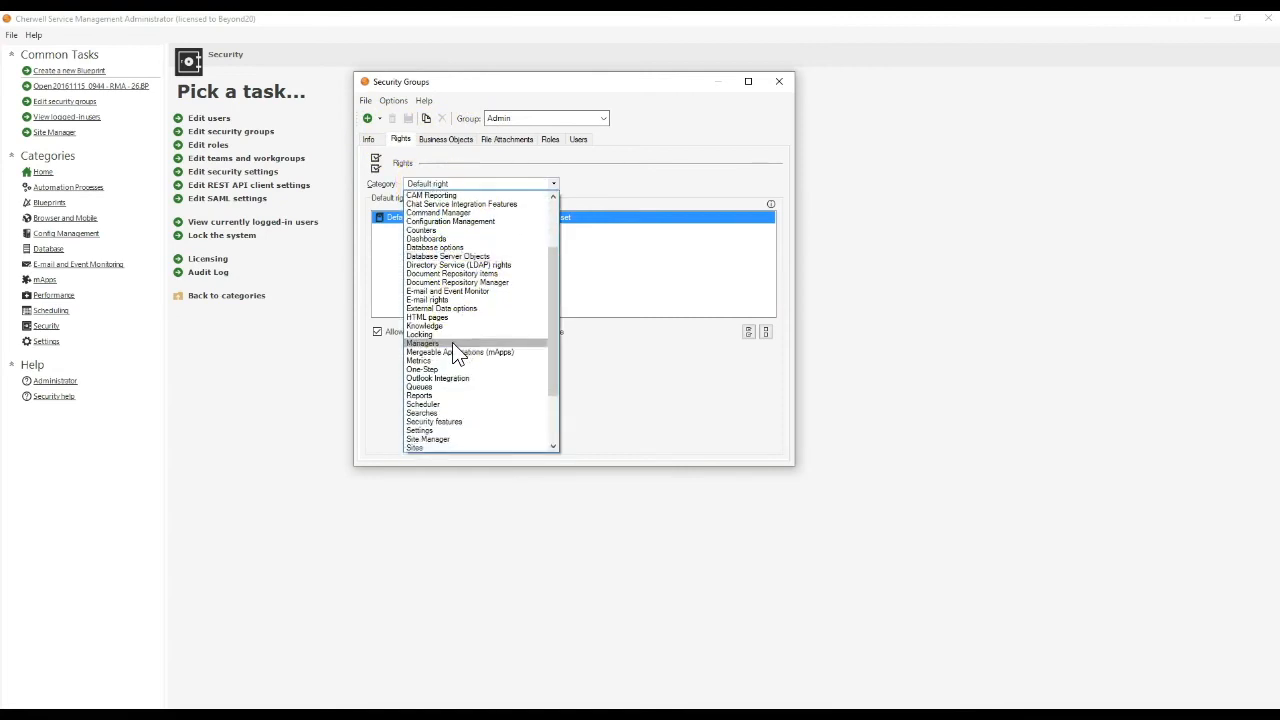
pyautogui.click(450, 361)
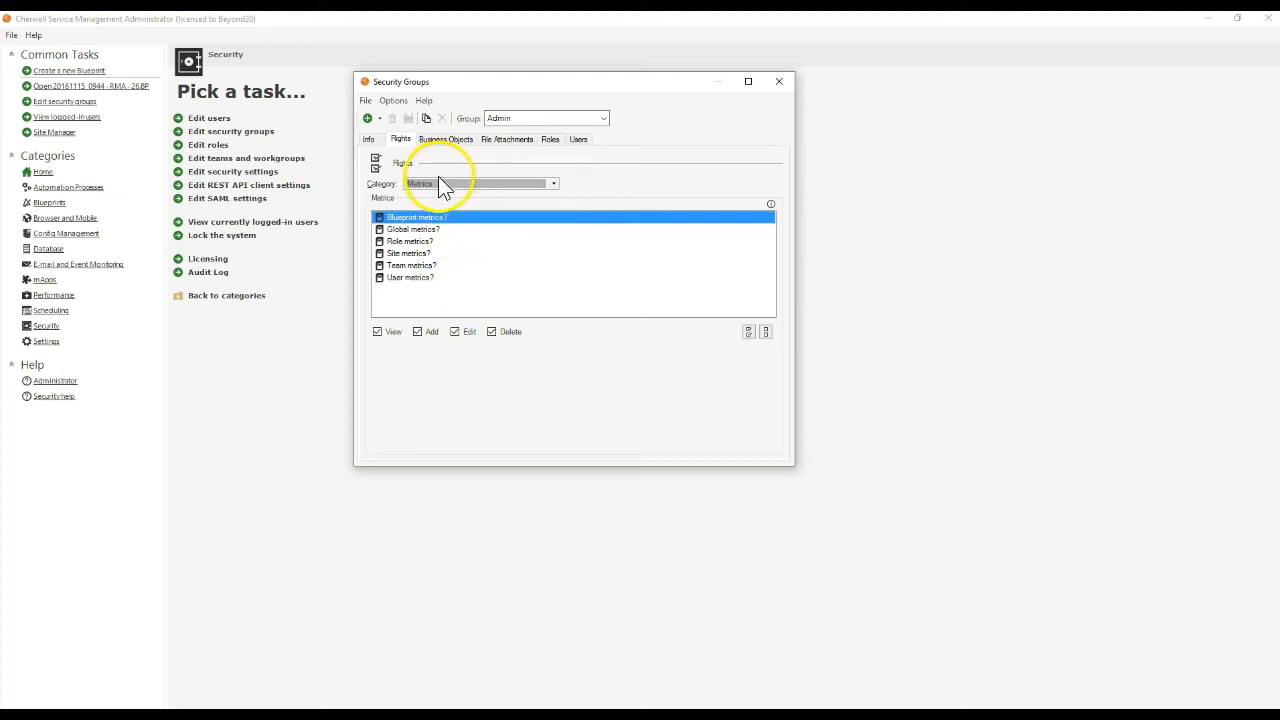
# Grant the Admin group view, add, edit and delete rights to other users' metrics under User metrics, save, and close Security Groups.
pyautogui.click(34, 684)
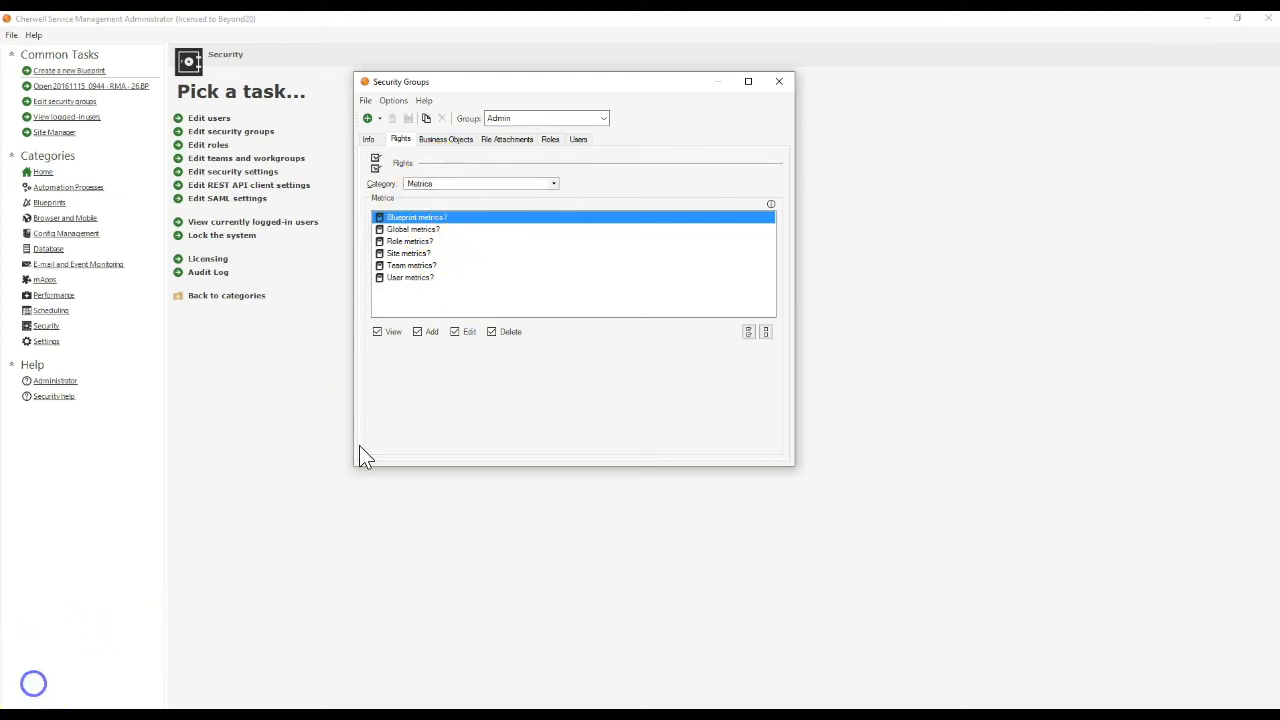
pyautogui.click(402, 278)
pyautogui.click(413, 349)
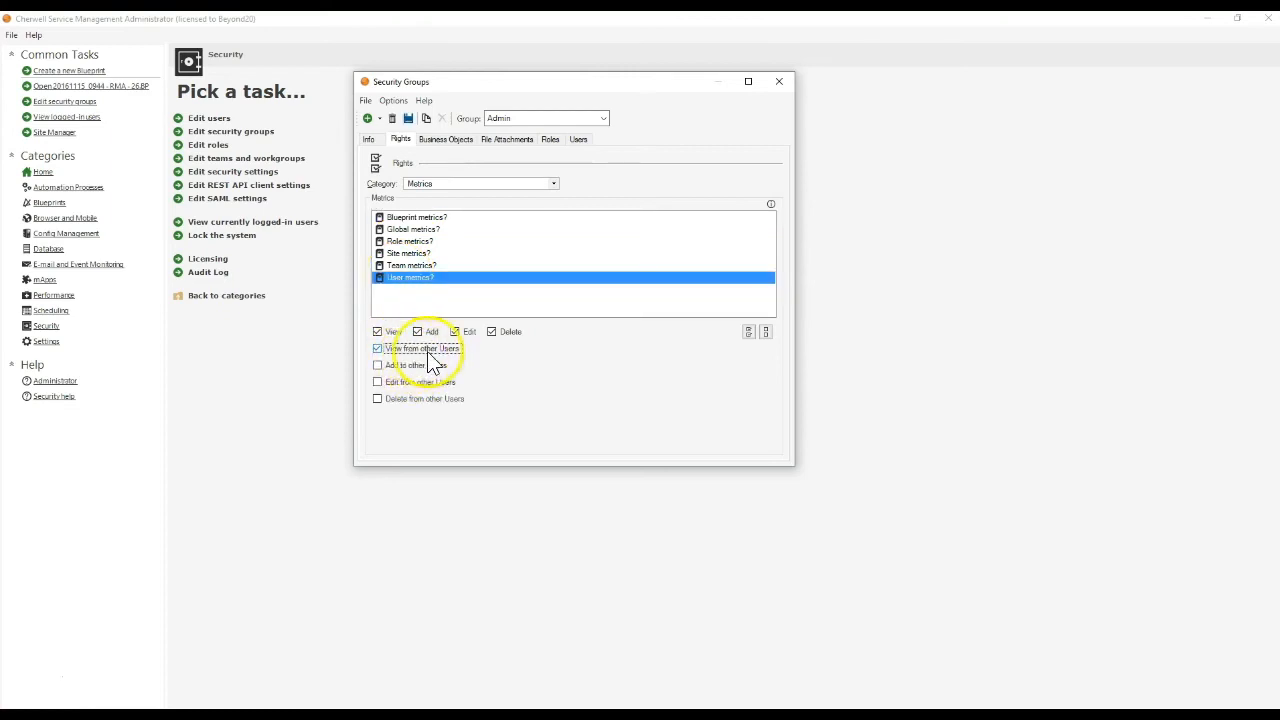
pyautogui.click(430, 364)
pyautogui.click(427, 399)
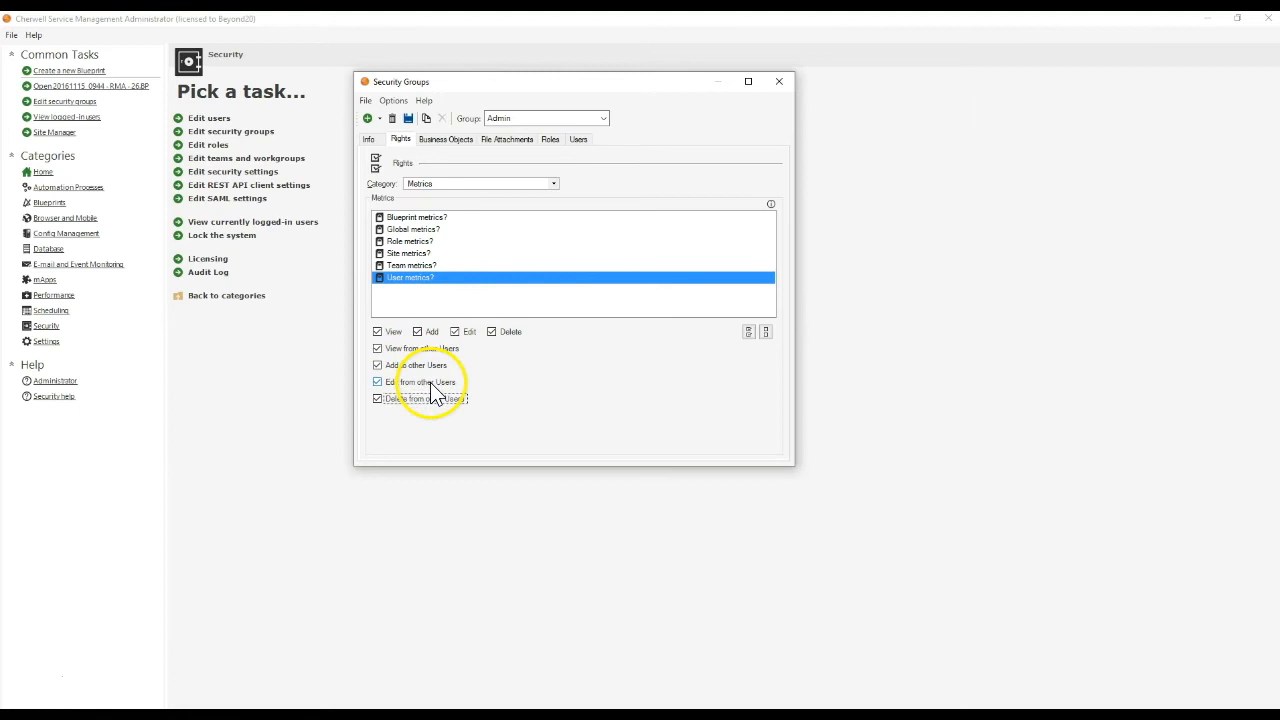
pyautogui.click(408, 118)
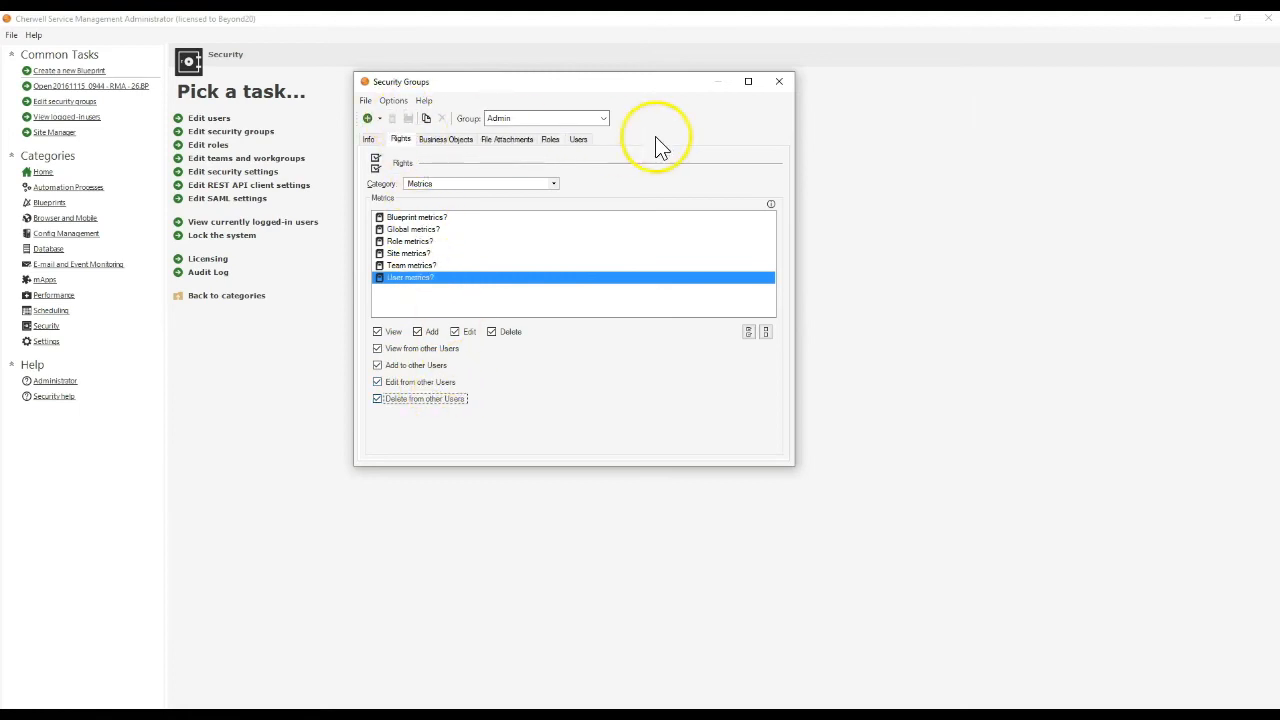
pyautogui.click(781, 83)
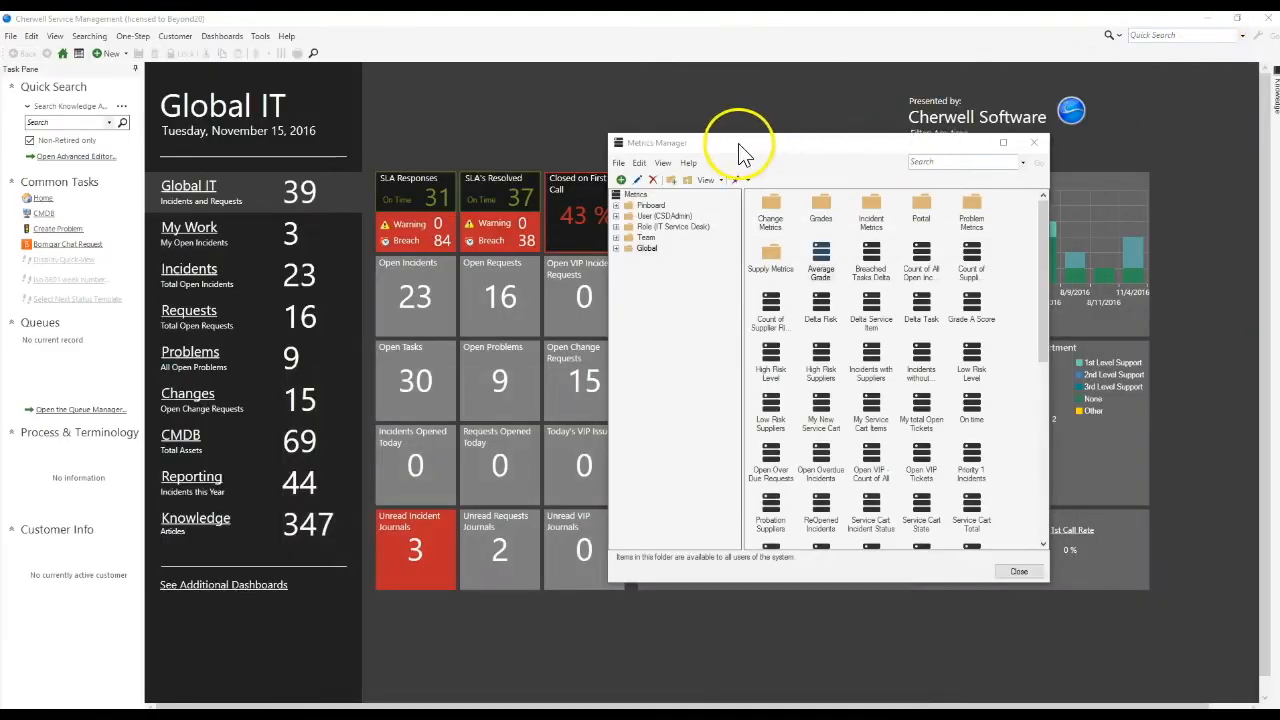
# Return to Cherwell Service Management, close the Metrics Manager and reload the Global IT dashboard.
pyautogui.click(667, 163)
pyautogui.click(667, 163)
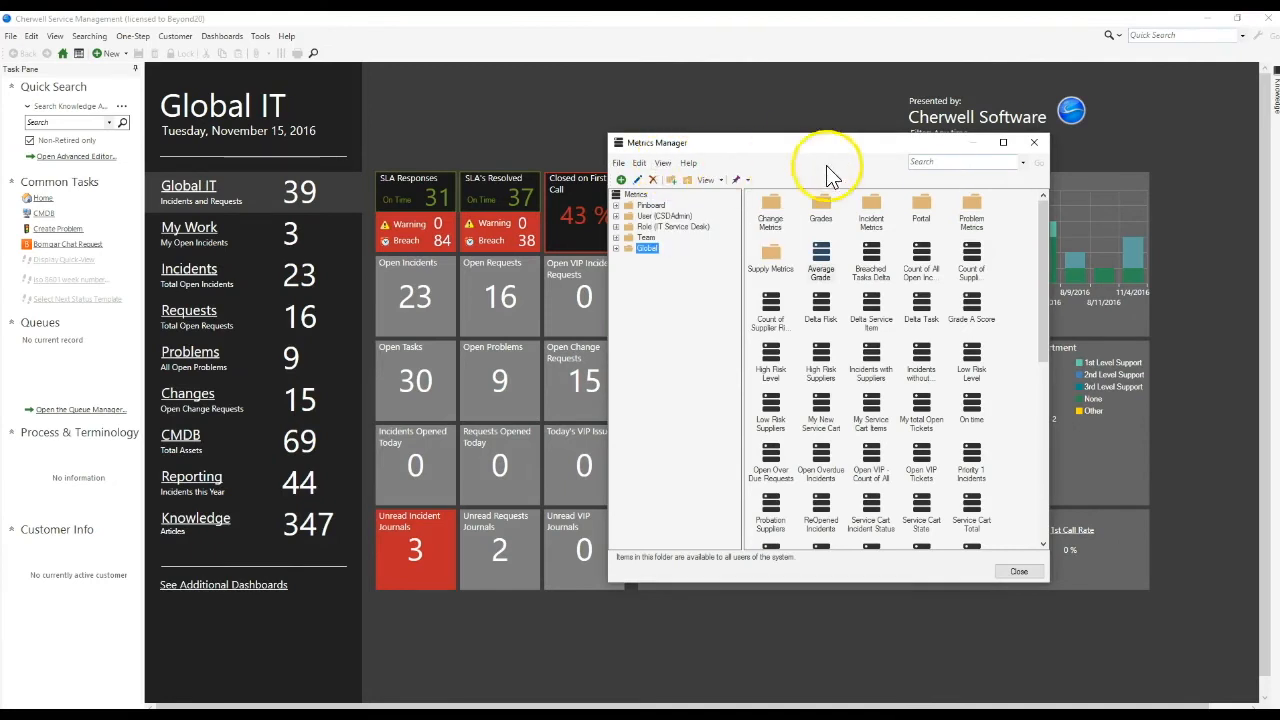
pyautogui.click(1031, 150)
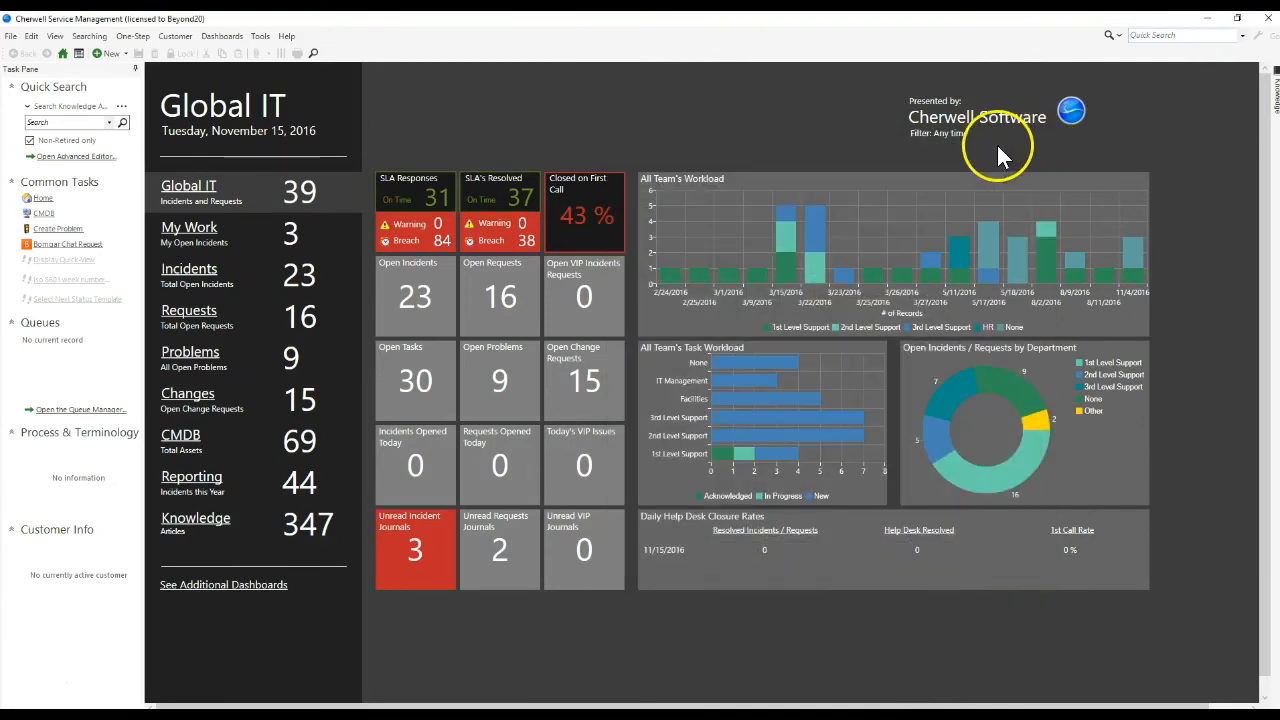
pyautogui.click(288, 36)
pyautogui.click(293, 68)
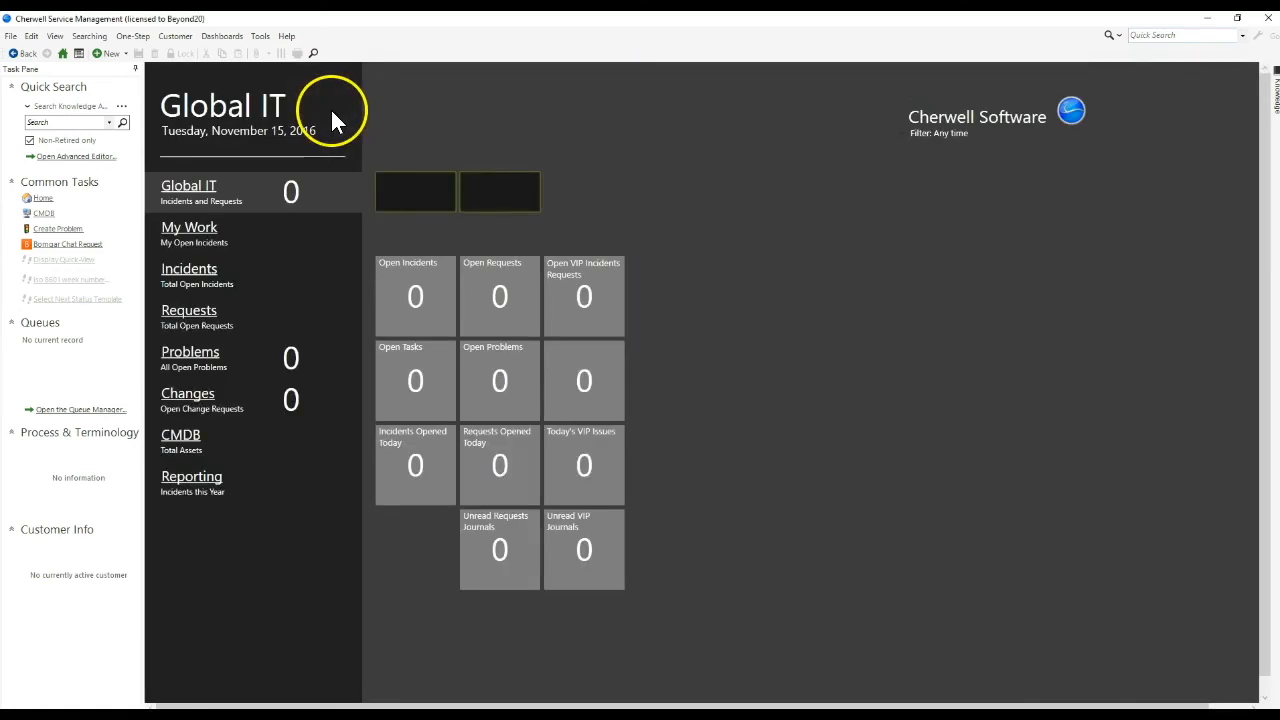
# Reopen the Metrics Manager, turn on Show Metrics for all Users, and expand the All Users folder.
pyautogui.click(233, 36)
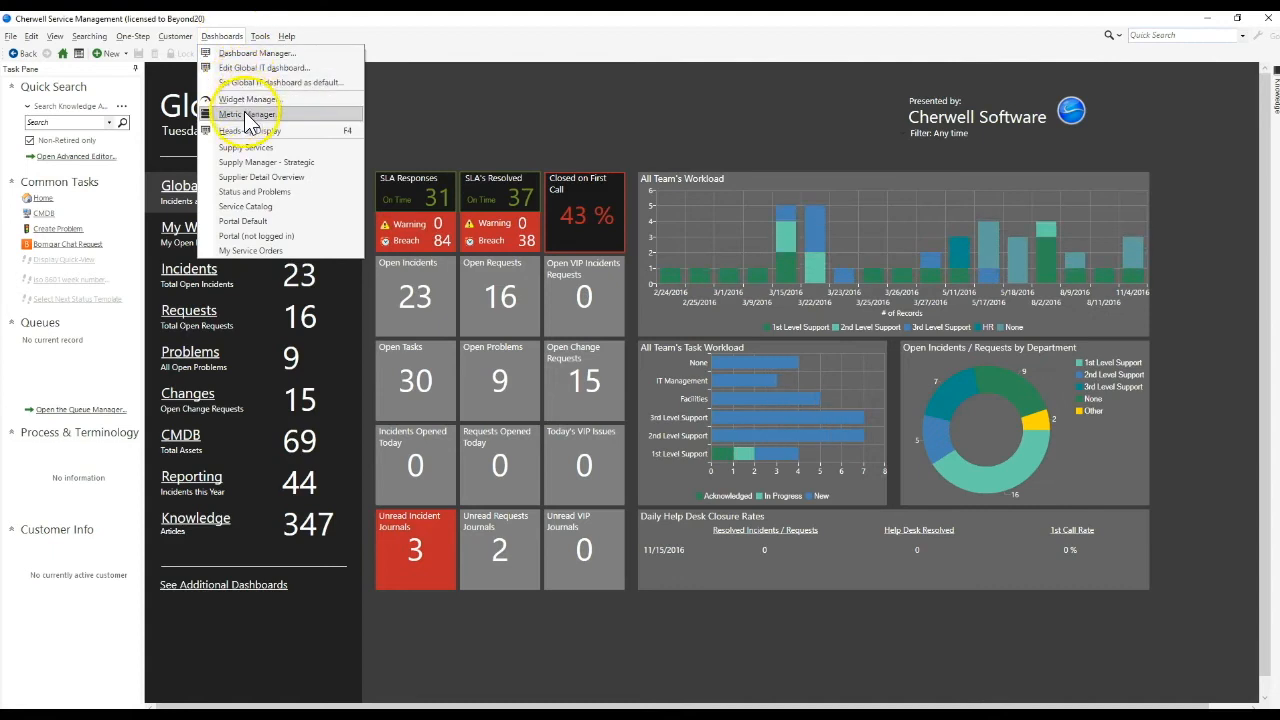
pyautogui.click(245, 106)
pyautogui.click(664, 163)
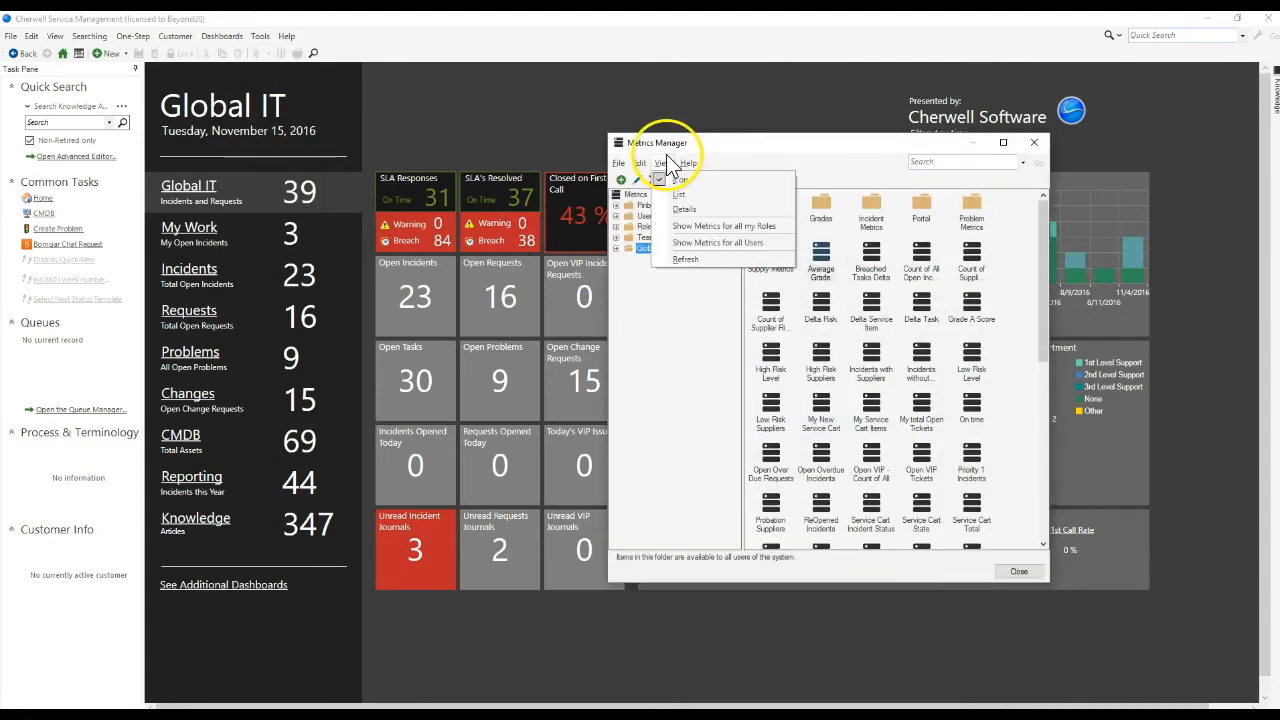
pyautogui.click(688, 250)
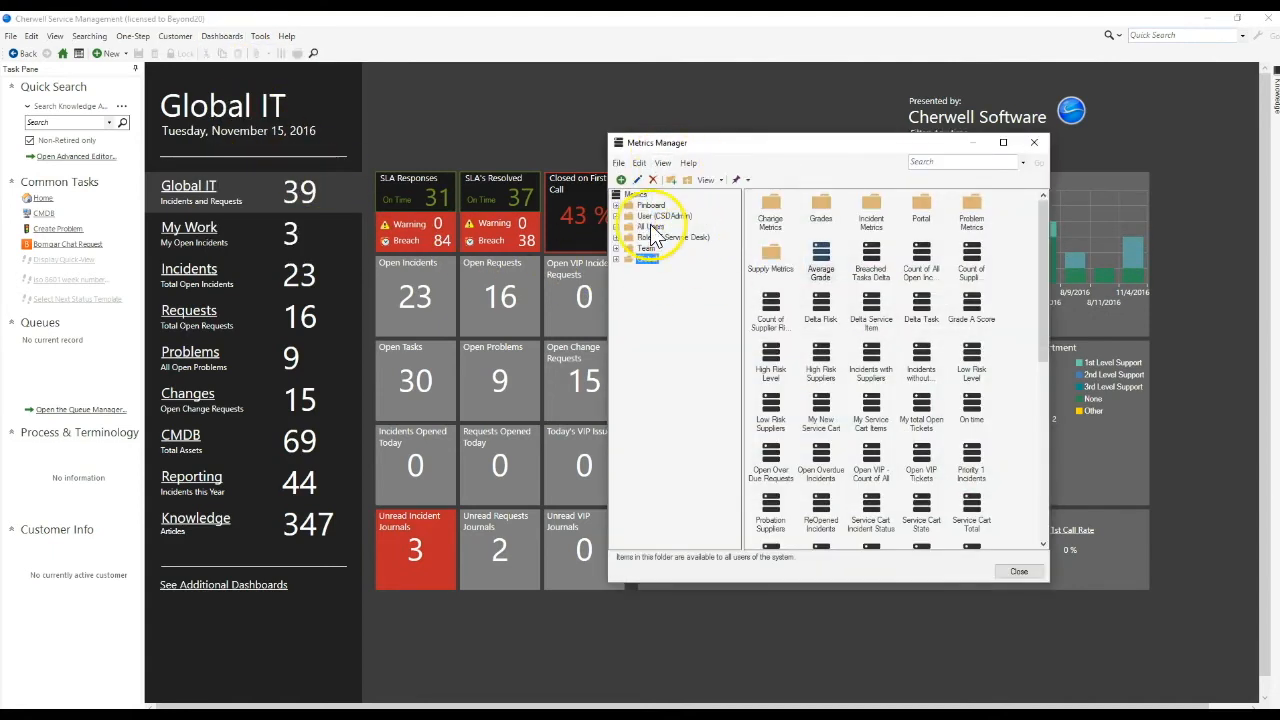
pyautogui.doubleClick(650, 226)
# Browse the metrics stored in each individual user's folder under All Users, and close the Metrics Manager.
pyautogui.click(661, 238)
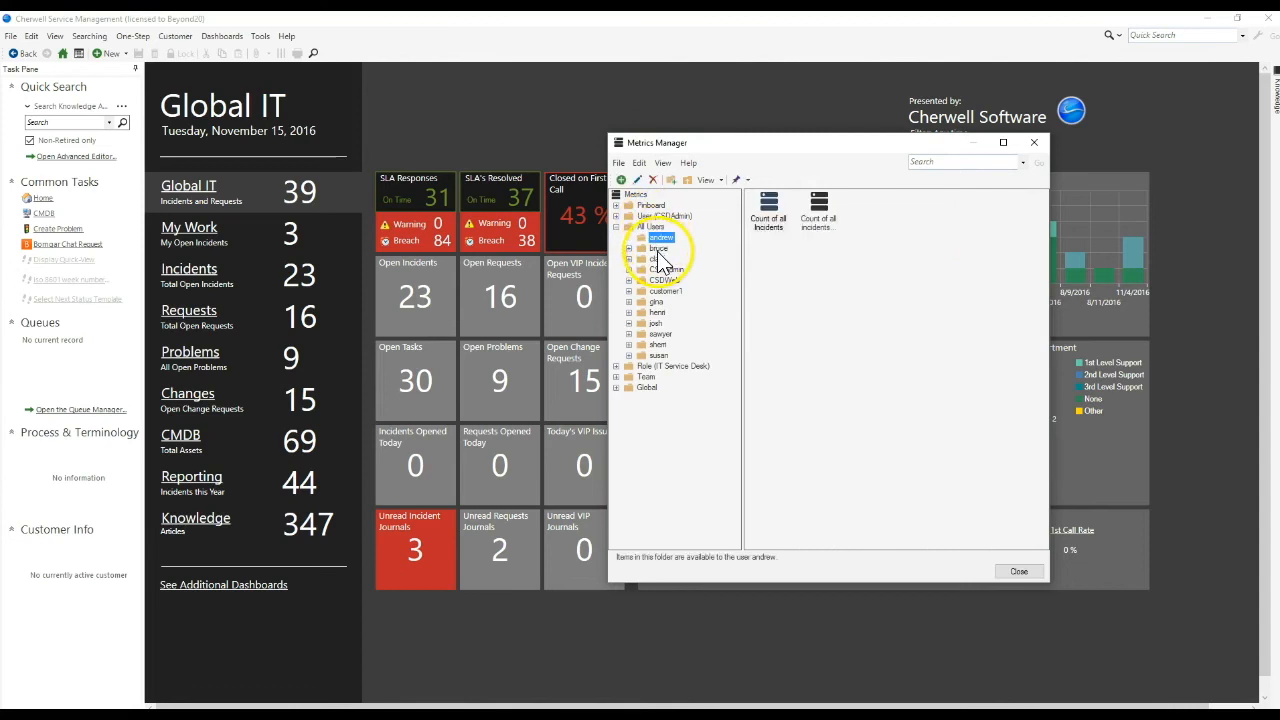
pyautogui.click(658, 249)
pyautogui.click(657, 260)
pyautogui.click(665, 271)
pyautogui.click(664, 280)
pyautogui.click(662, 291)
pyautogui.click(656, 301)
pyautogui.click(657, 312)
pyautogui.click(656, 323)
pyautogui.click(659, 334)
pyautogui.click(657, 344)
pyautogui.click(658, 355)
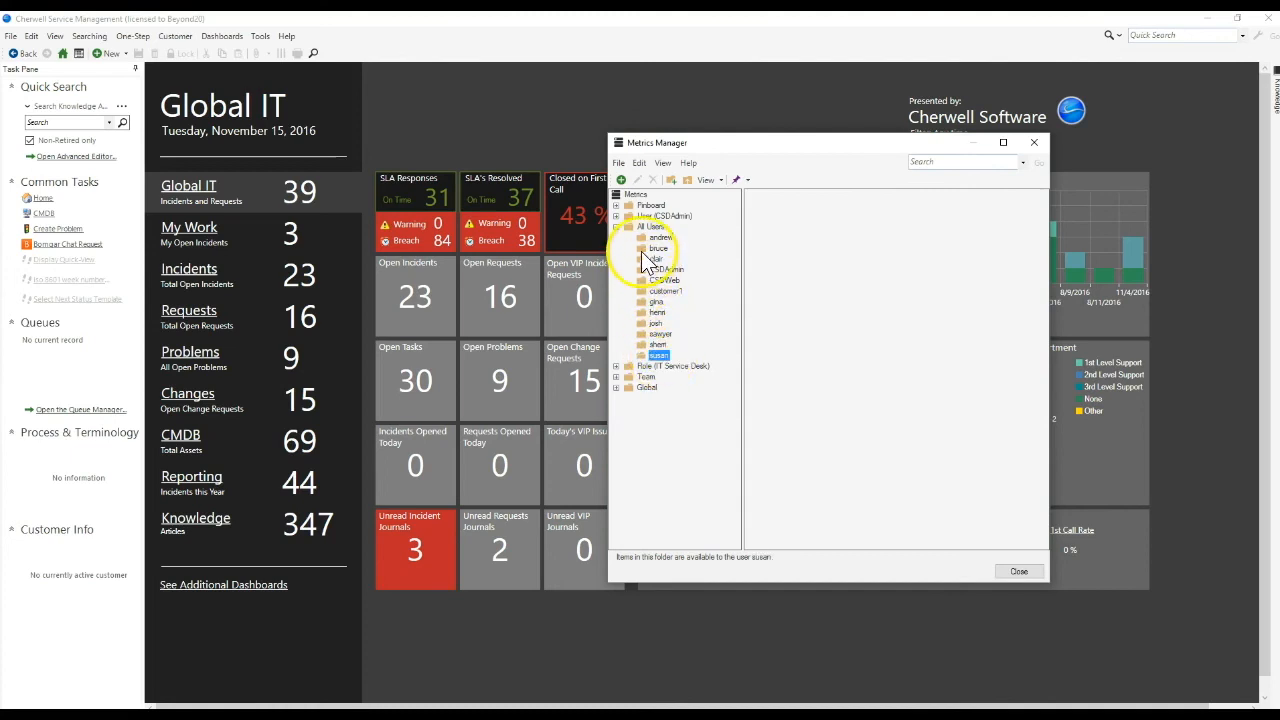
pyautogui.click(661, 238)
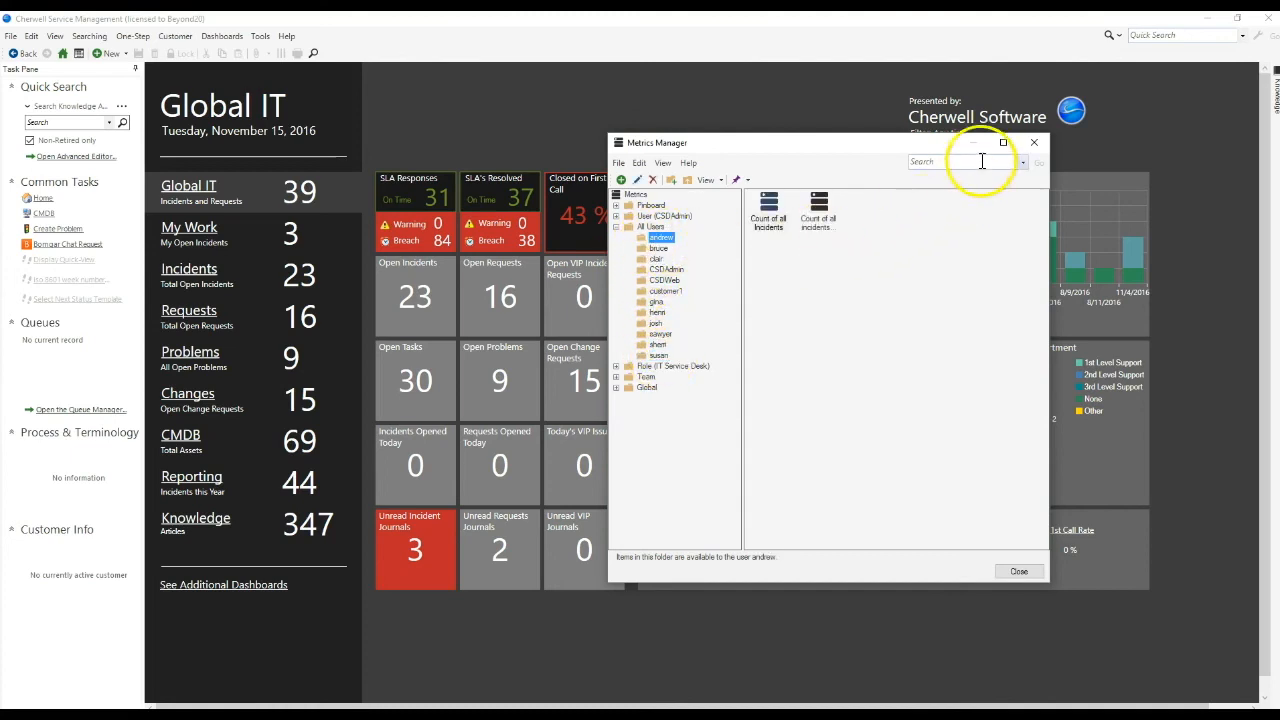
pyautogui.click(1034, 142)
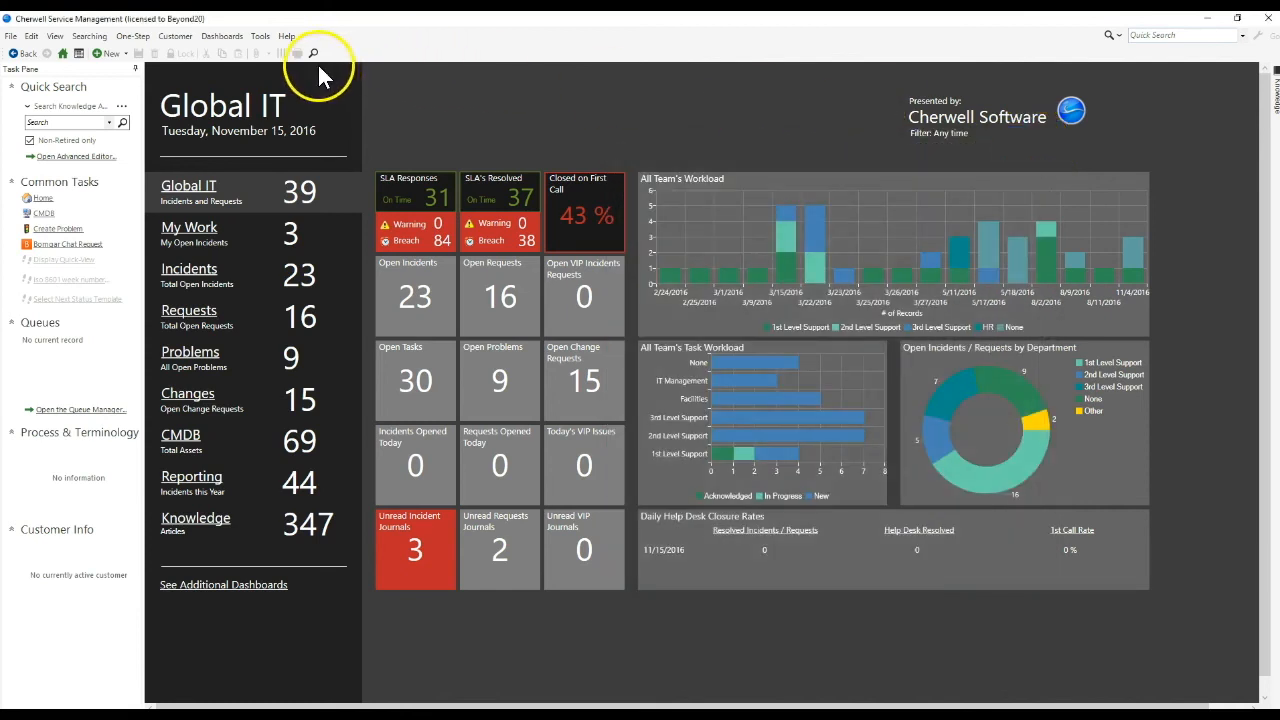
# Open the One-Step Action Manager, check its view options for roles, users and teams, and close it.
pyautogui.click(135, 48)
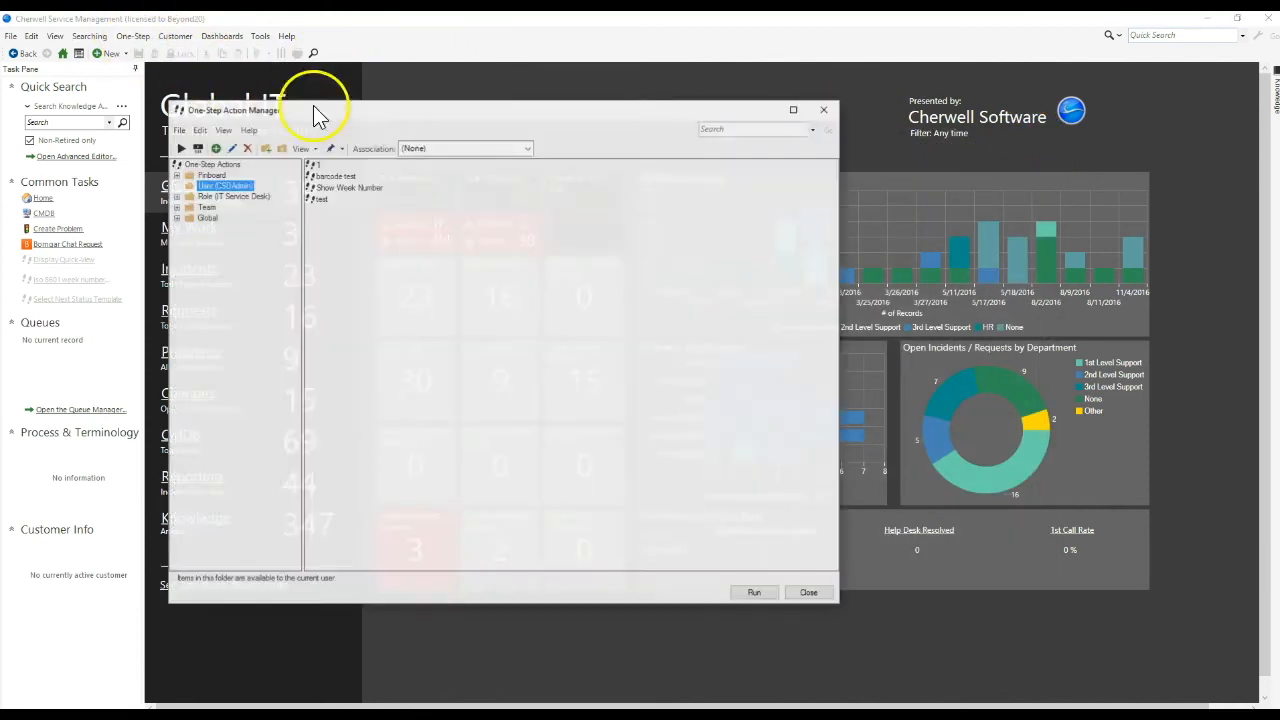
pyautogui.click(222, 130)
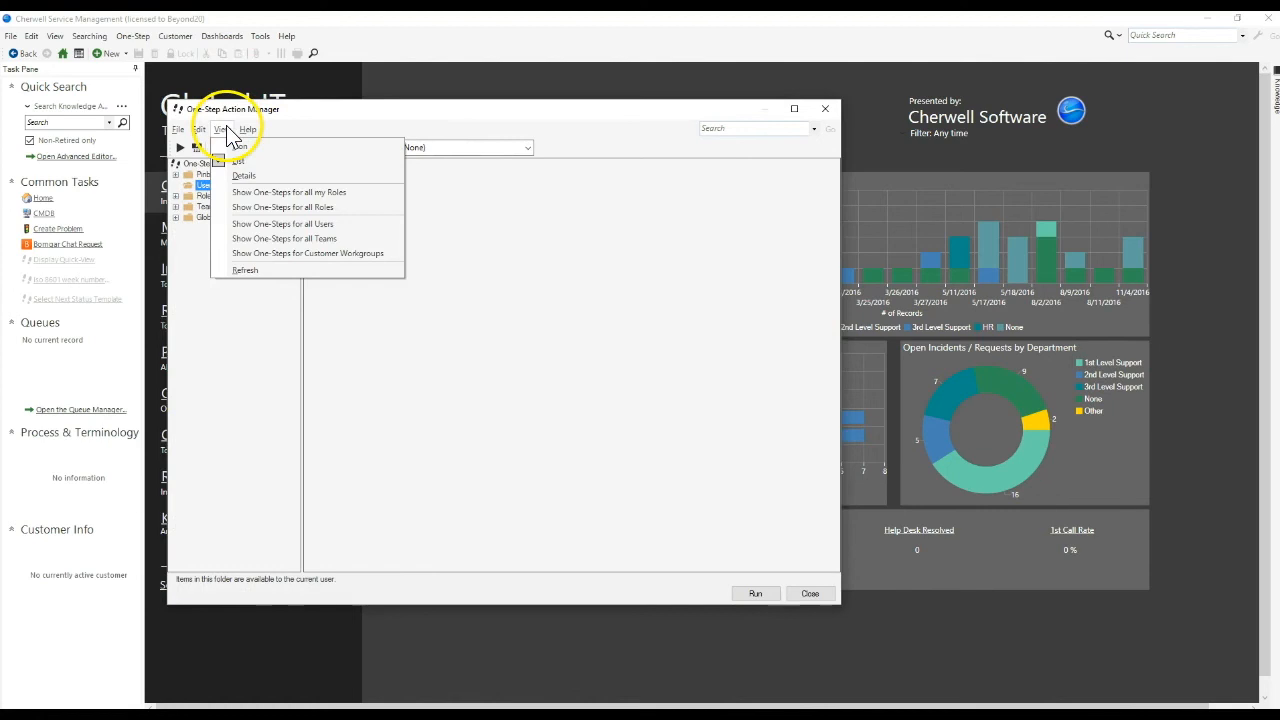
pyautogui.click(271, 114)
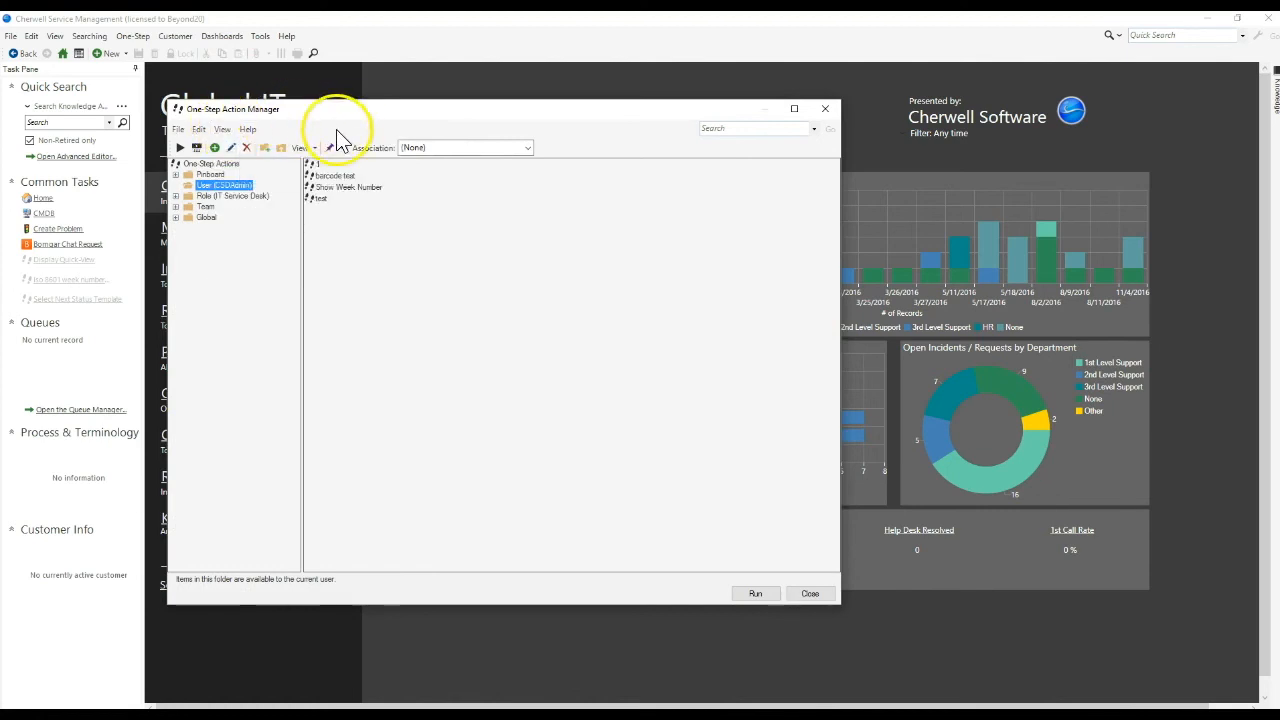
pyautogui.moveTo(334, 112); pyautogui.dragTo(484, 94)
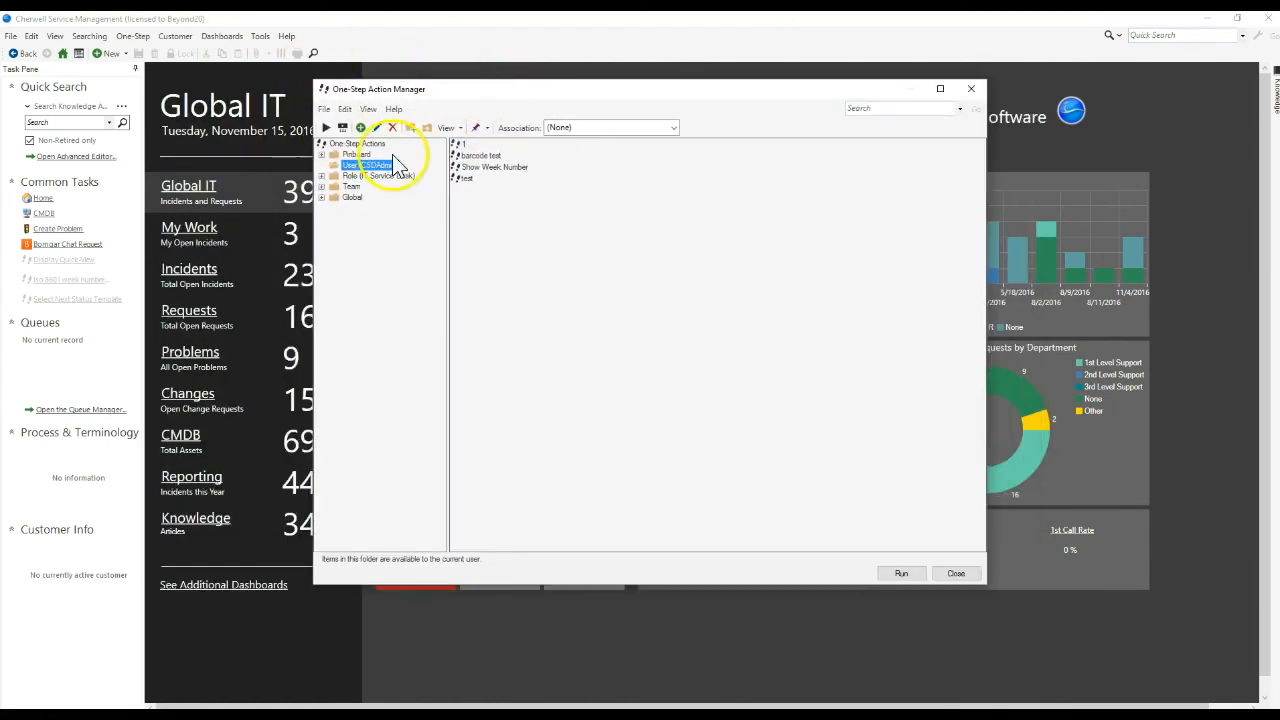
pyautogui.click(971, 90)
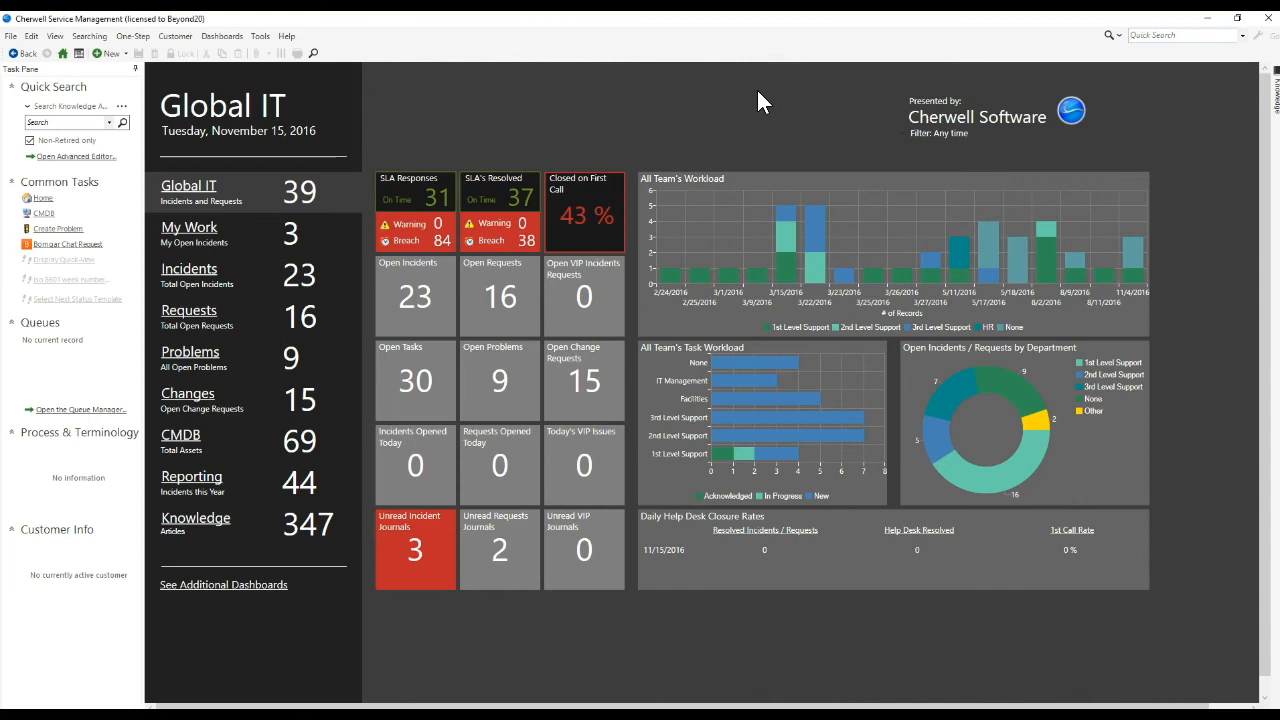
# Reopen the One-Step Action Manager and open the "create a catalog item" One-Step from the Global folder for editing.
pyautogui.click(133, 36)
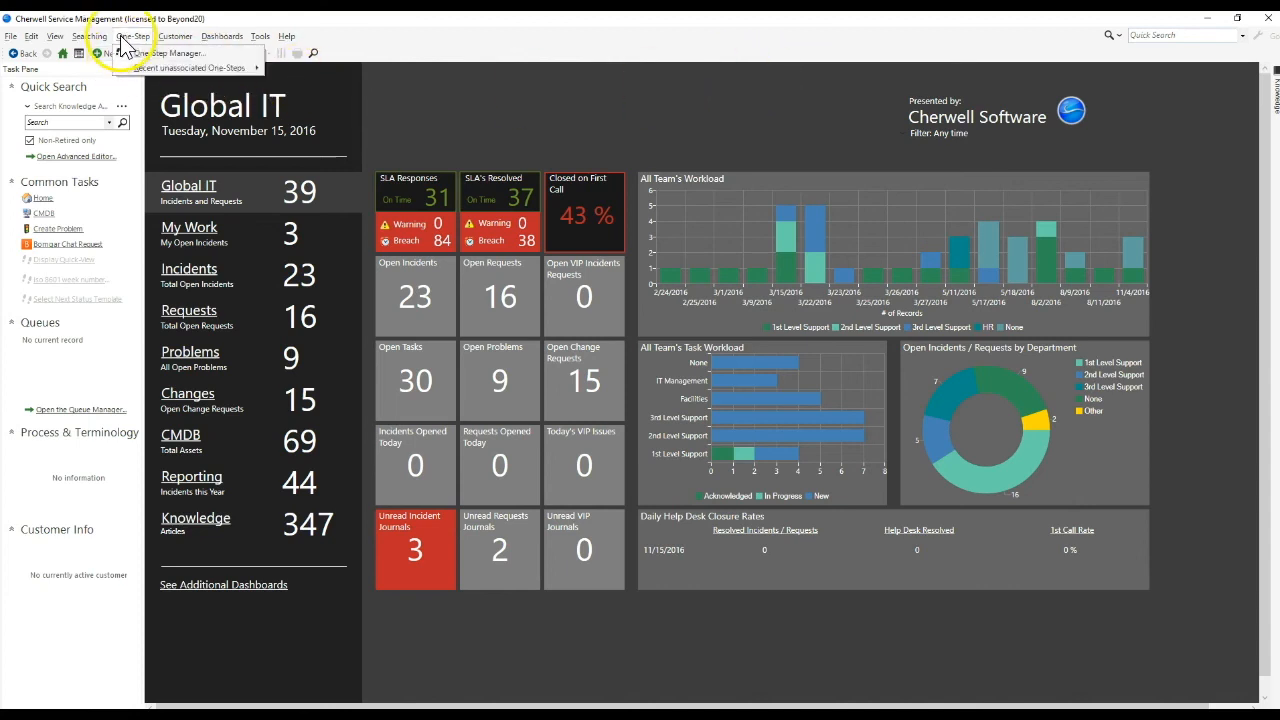
pyautogui.click(127, 53)
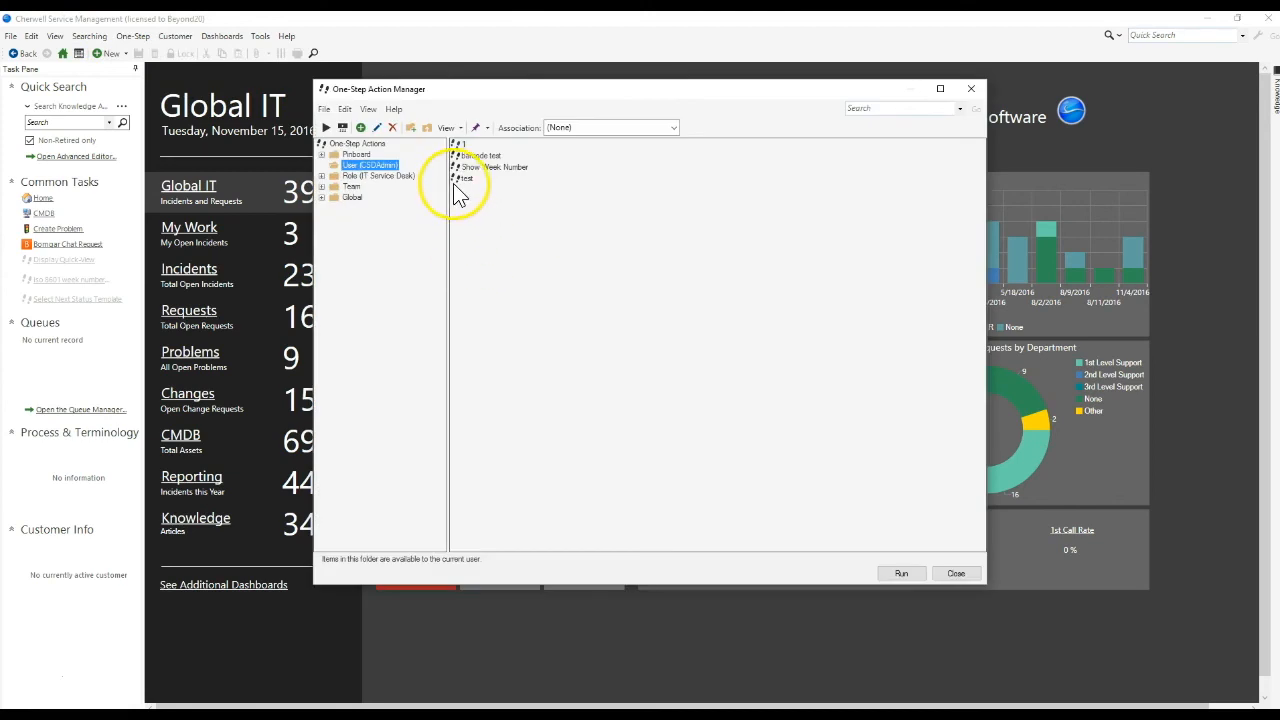
pyautogui.click(352, 197)
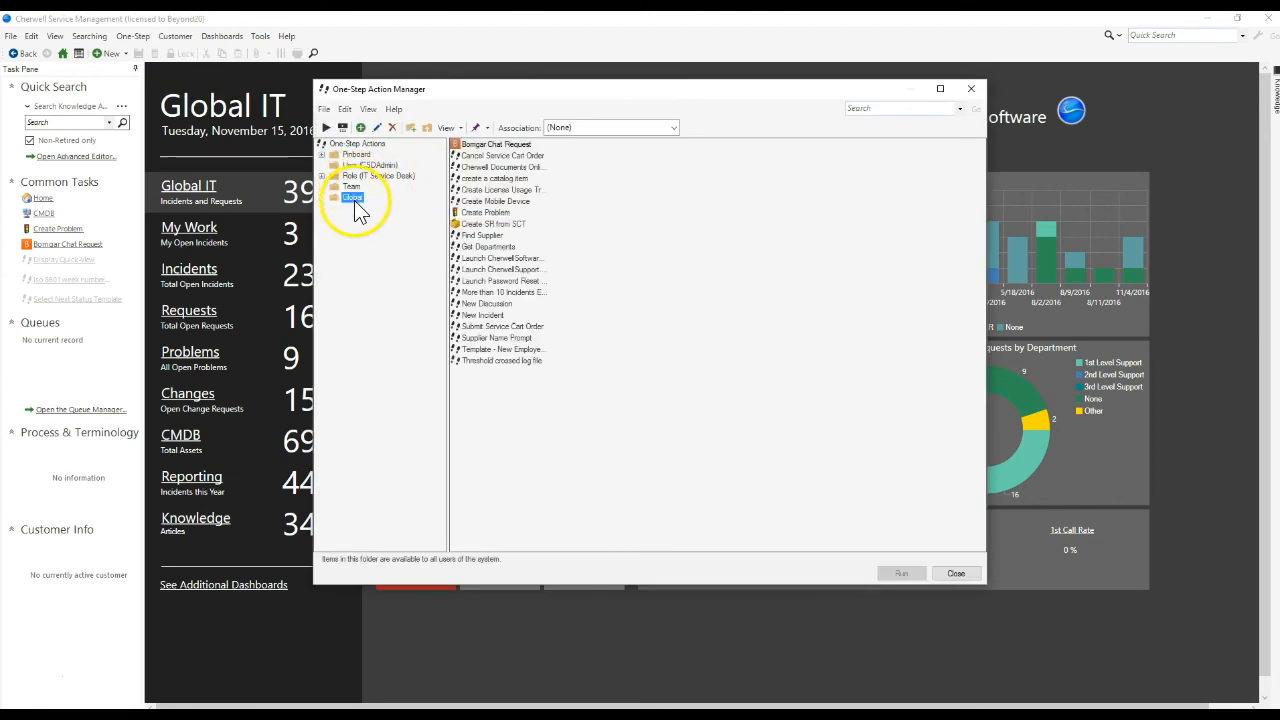
pyautogui.rightClick(486, 179)
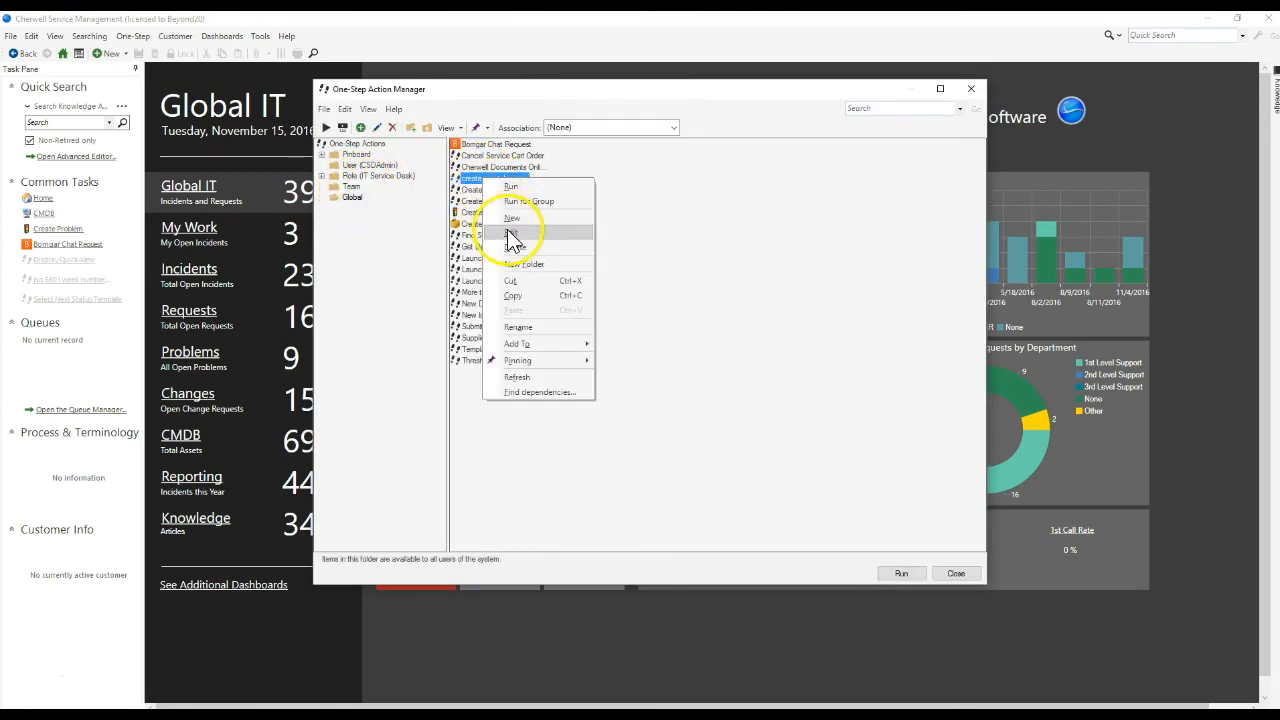
pyautogui.click(506, 230)
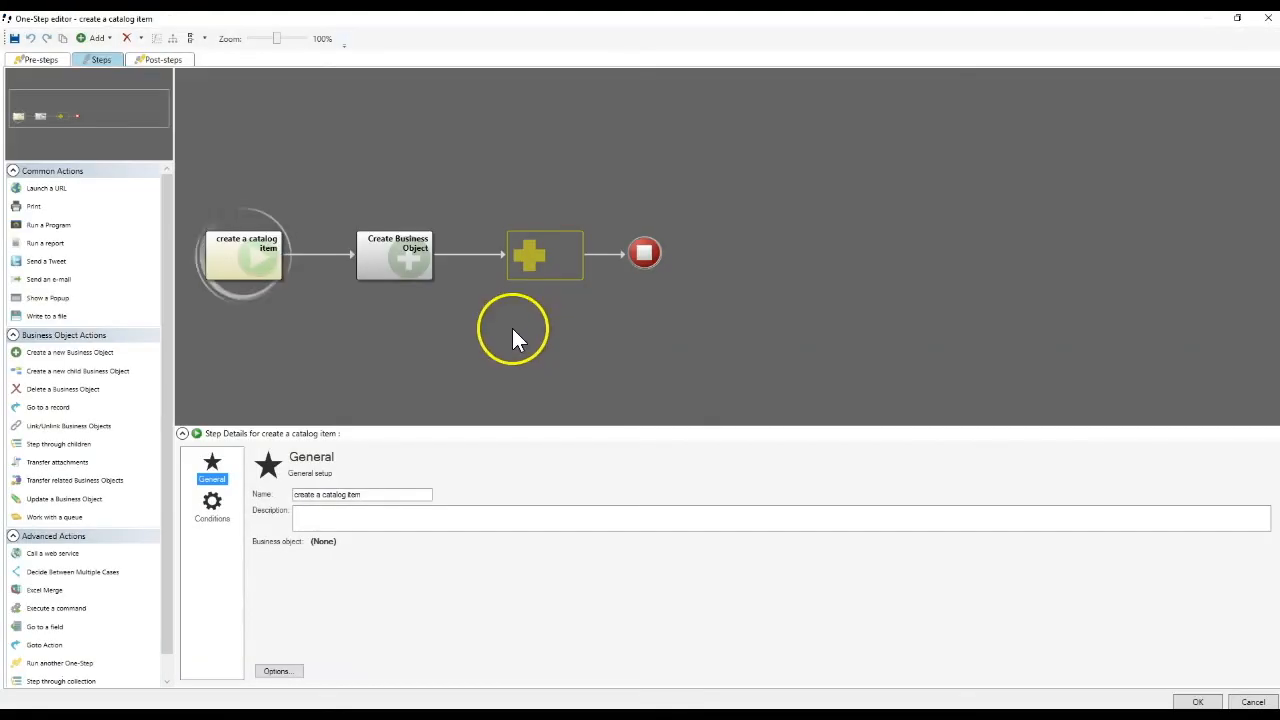
# View the One-Step's availability choices in its options, and close the editor and the One-Step Action Manager without changes.
pyautogui.click(292, 674)
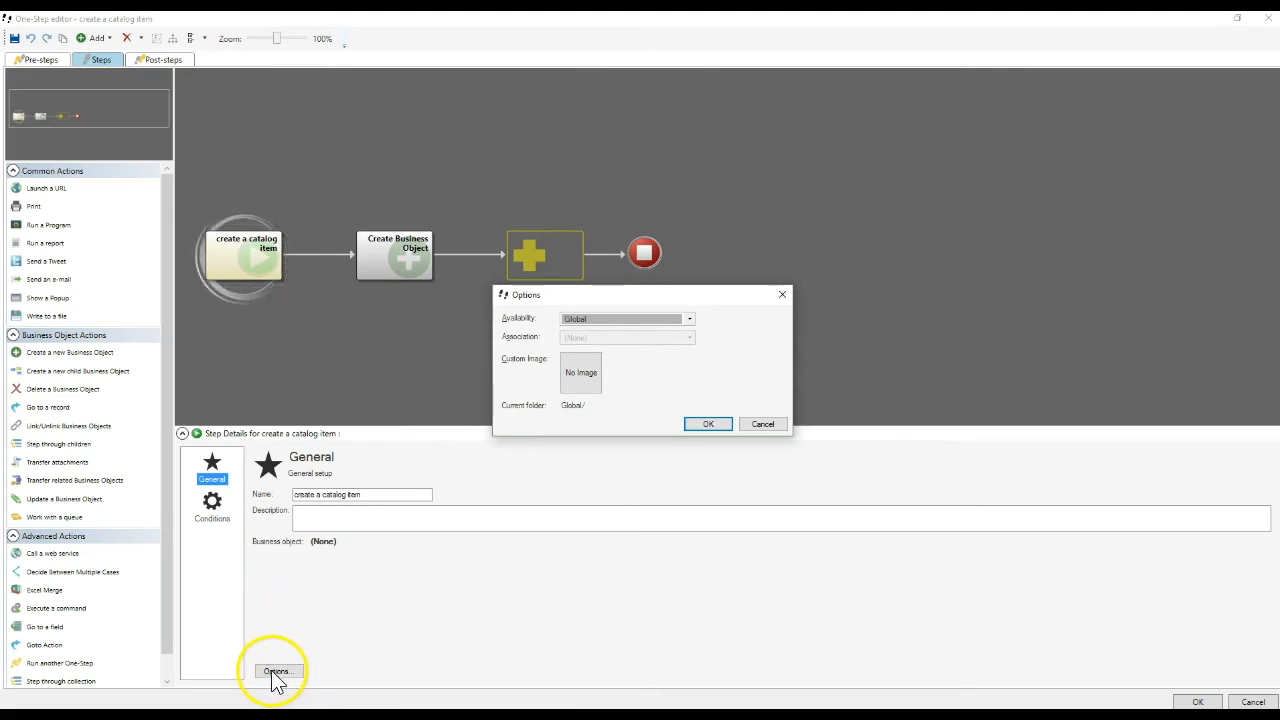
pyautogui.click(574, 320)
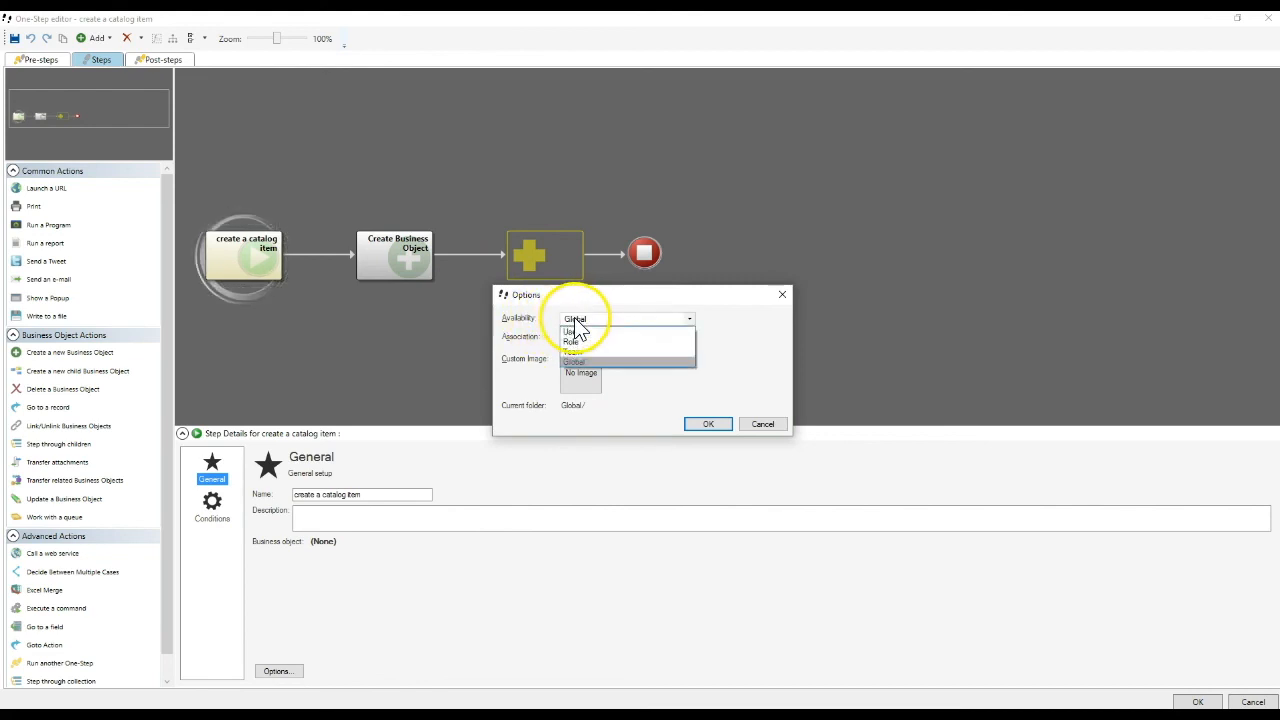
pyautogui.click(729, 370)
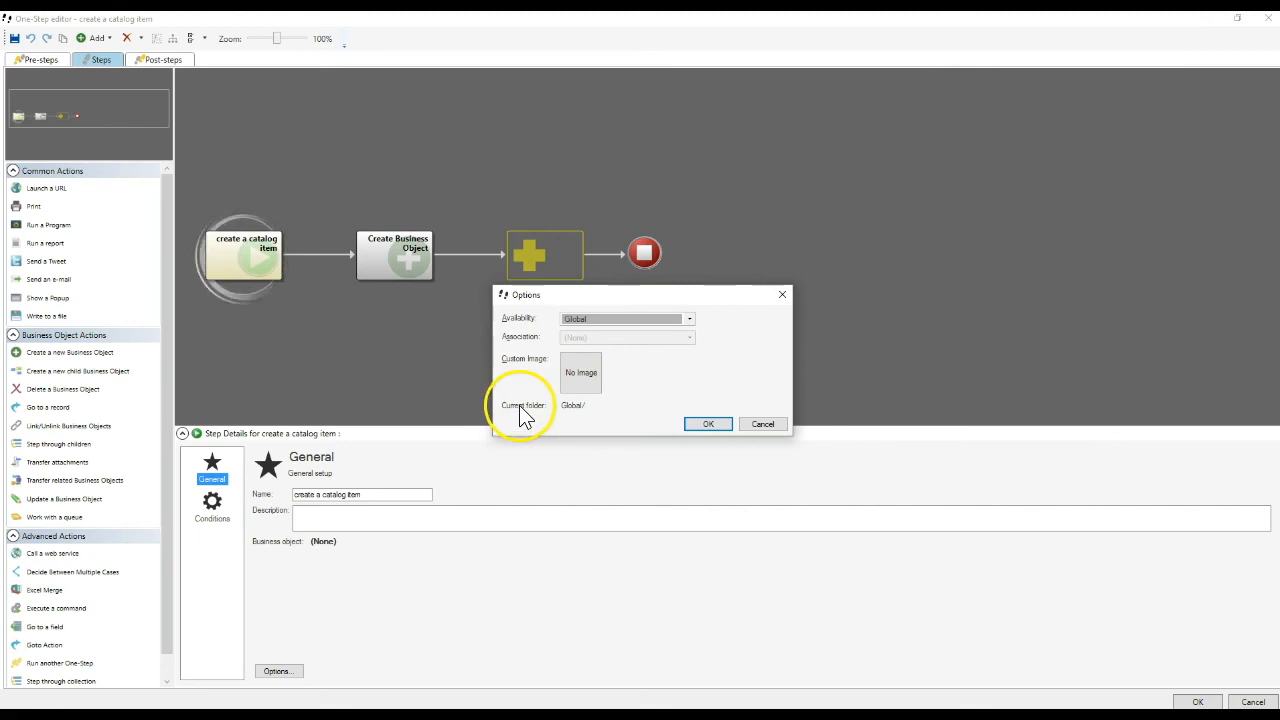
pyautogui.click(764, 424)
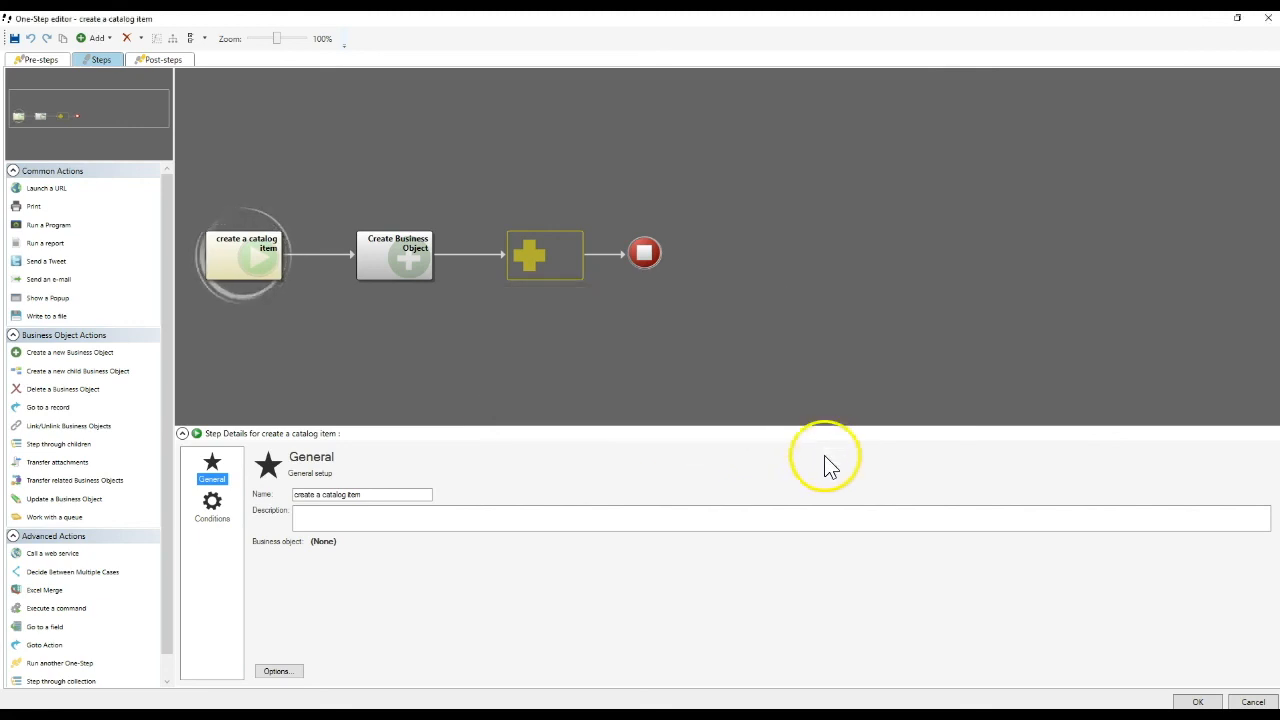
pyautogui.click(1253, 702)
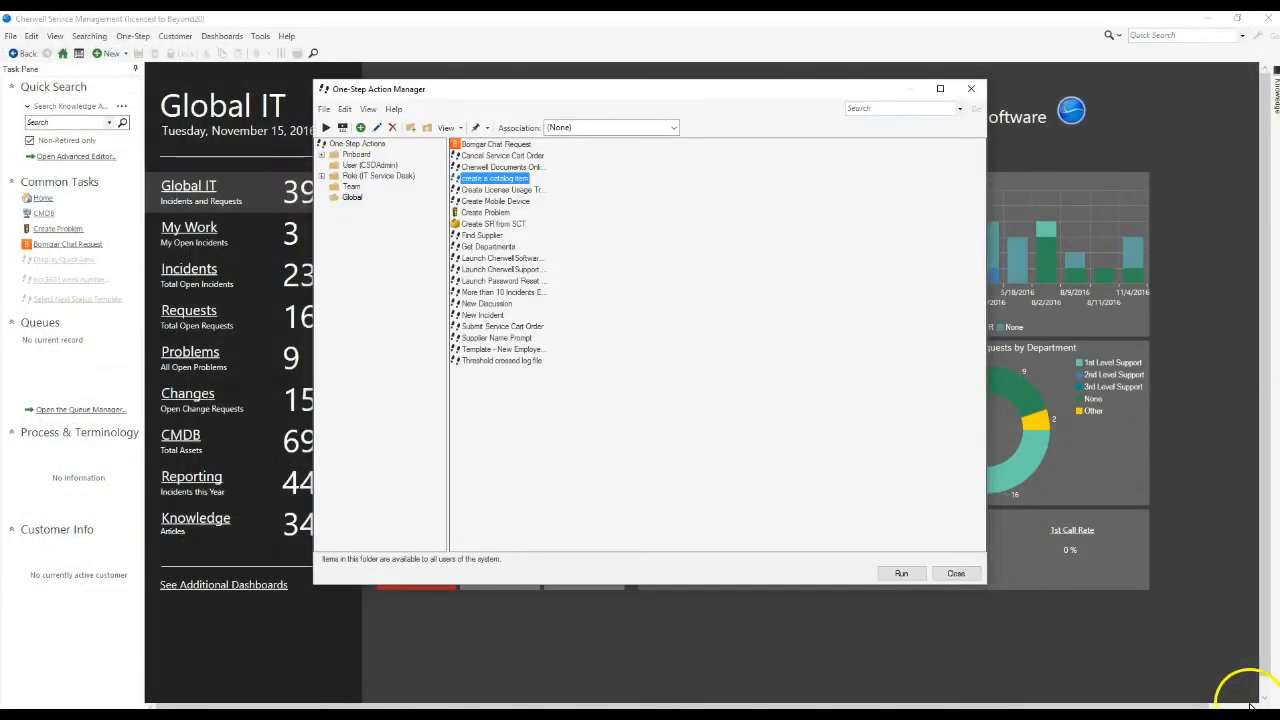
pyautogui.click(954, 575)
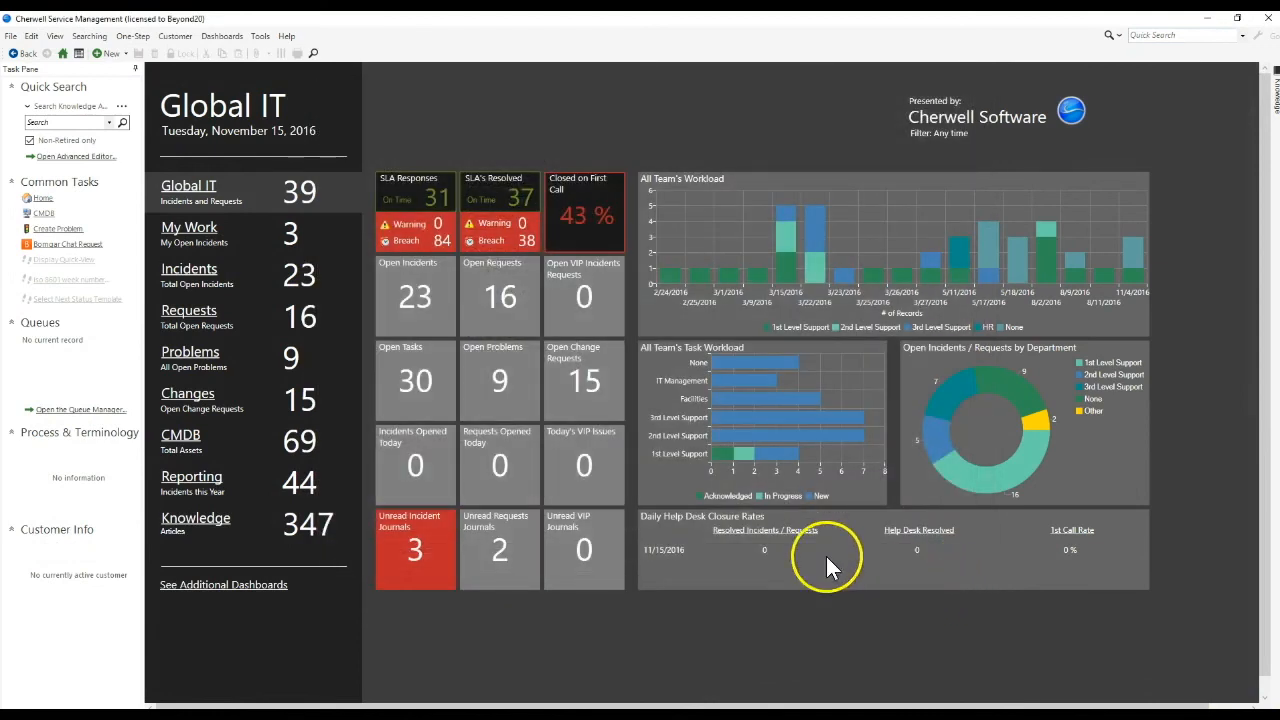